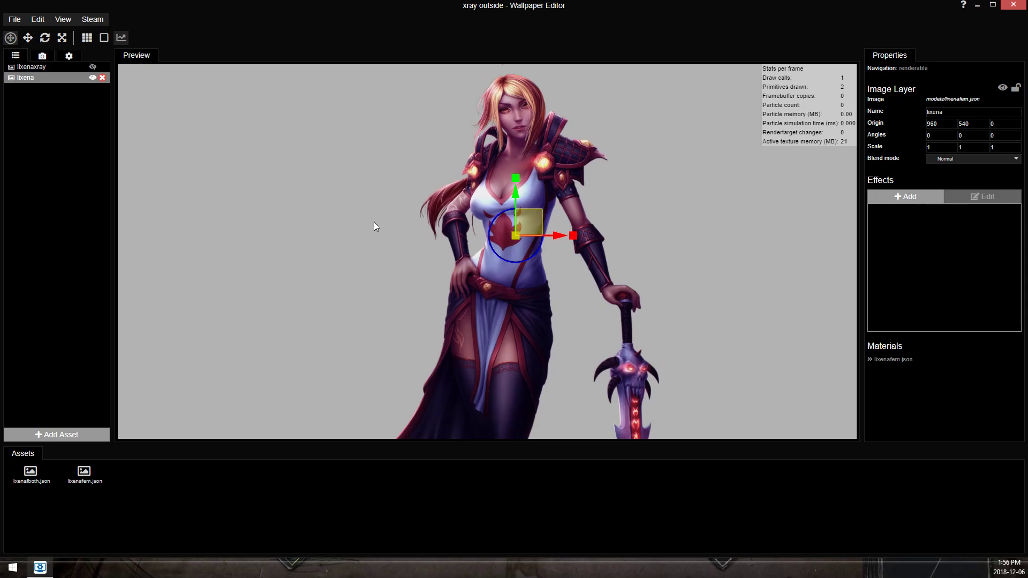
- Show the lixenaxray layer together with the lixena layer and save the project
scroll(406, 236, down, 2)
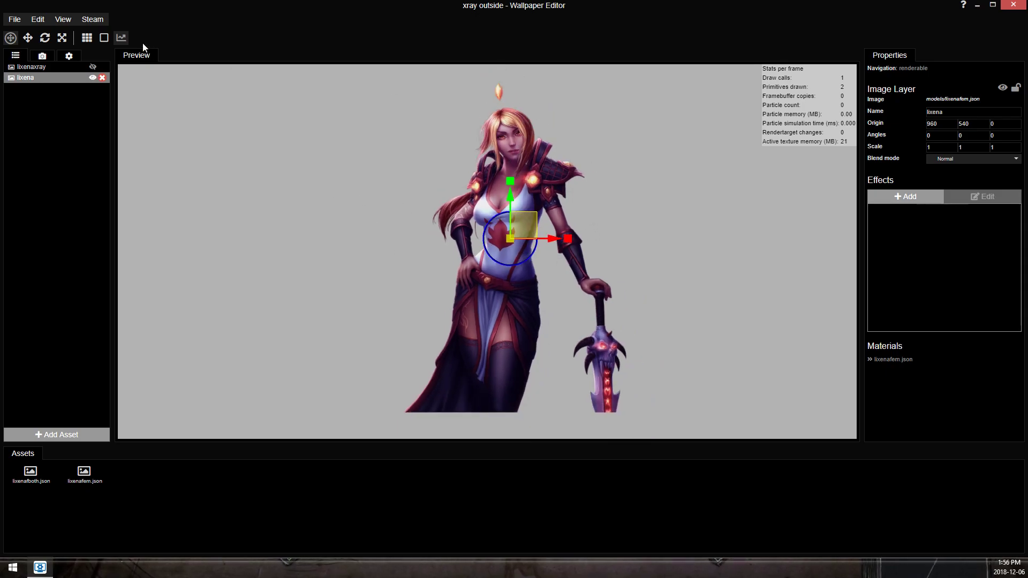
click(10, 39)
scroll(512, 138, up, 1)
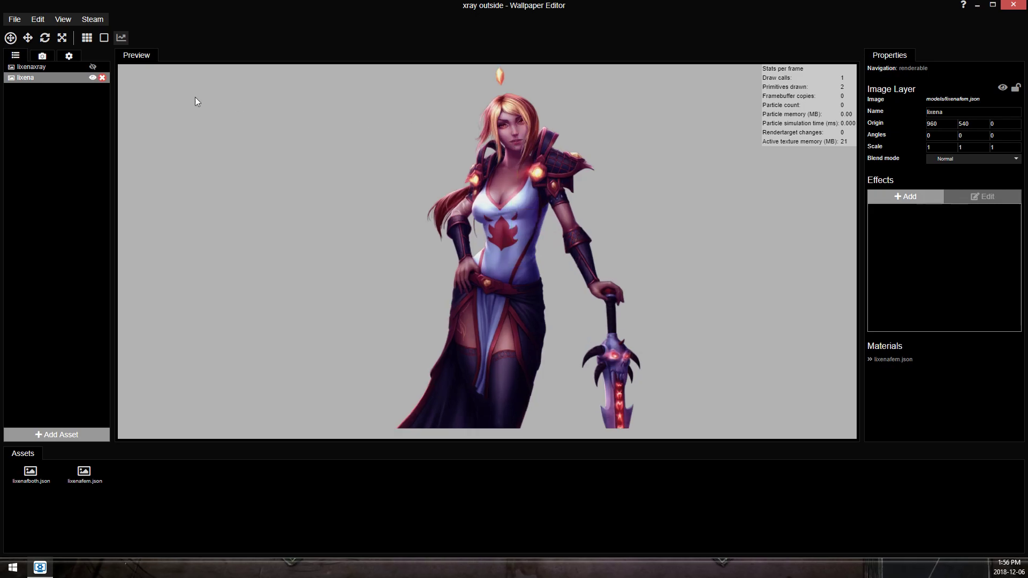
click(91, 68)
drag(533, 201, 359, 199)
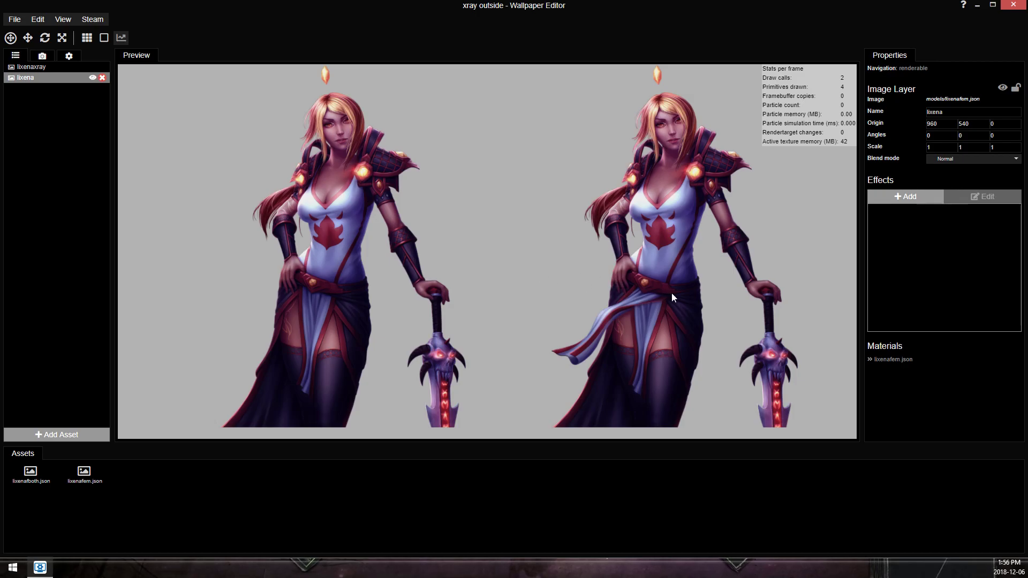
key(ctrl+s)
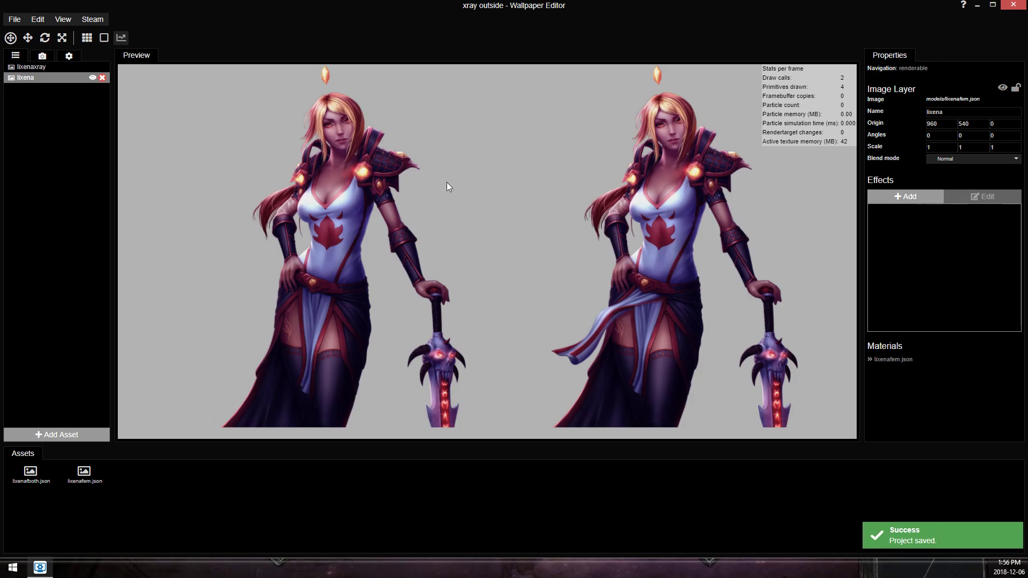
- Add an X-Ray effect to the lixena layer, assign the lixenaxray layer as its blend texture, and save the project
click(909, 197)
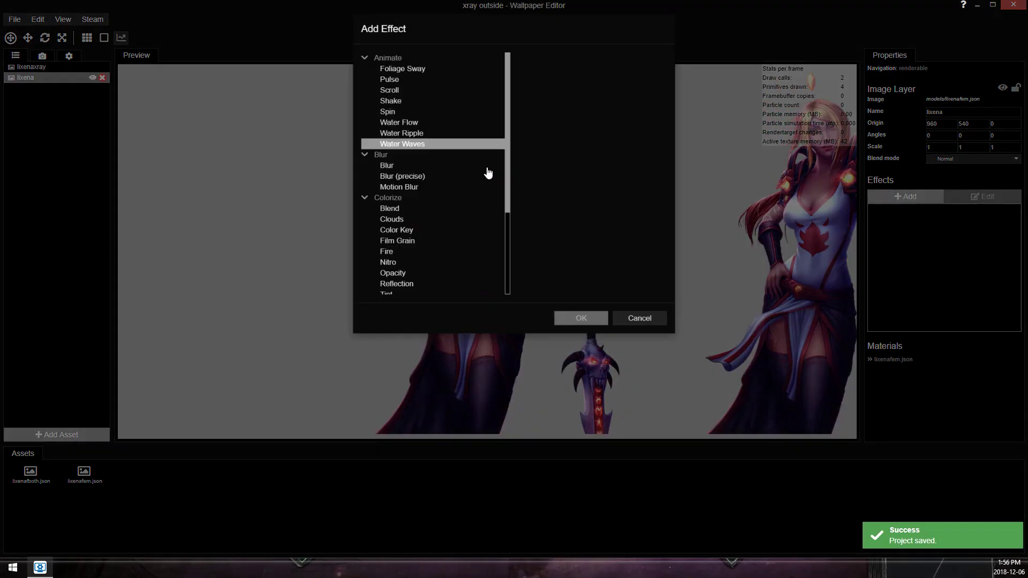
scroll(488, 172, down, 3)
double_click(405, 183)
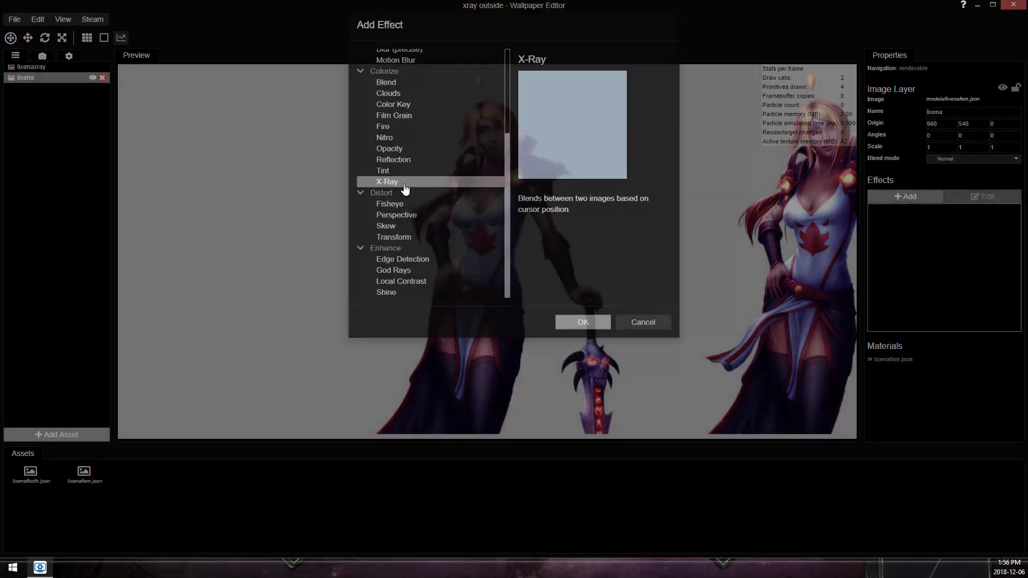
drag(39, 71, 881, 208)
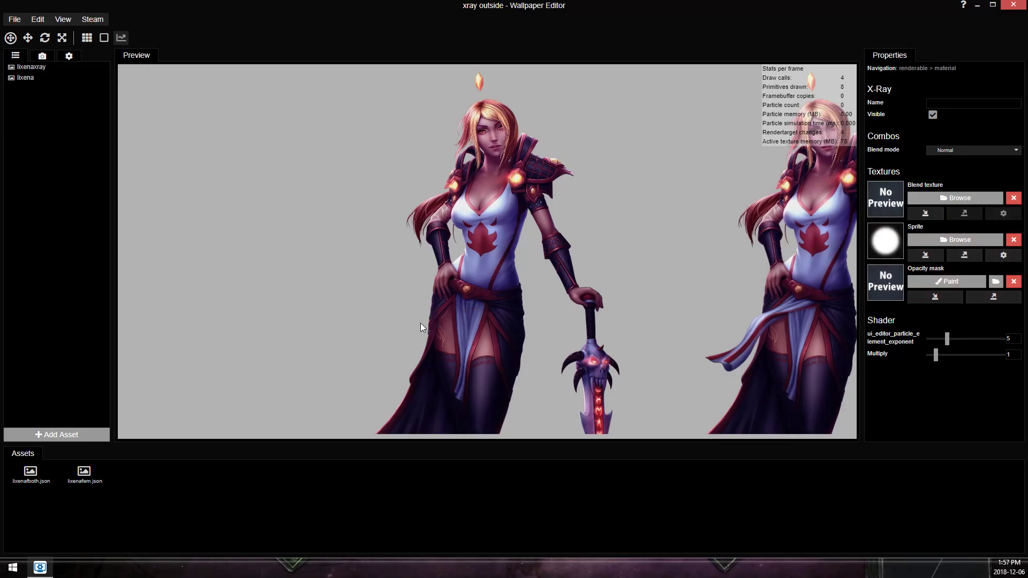
scroll(442, 310, up, 4)
drag(442, 309, 611, 319)
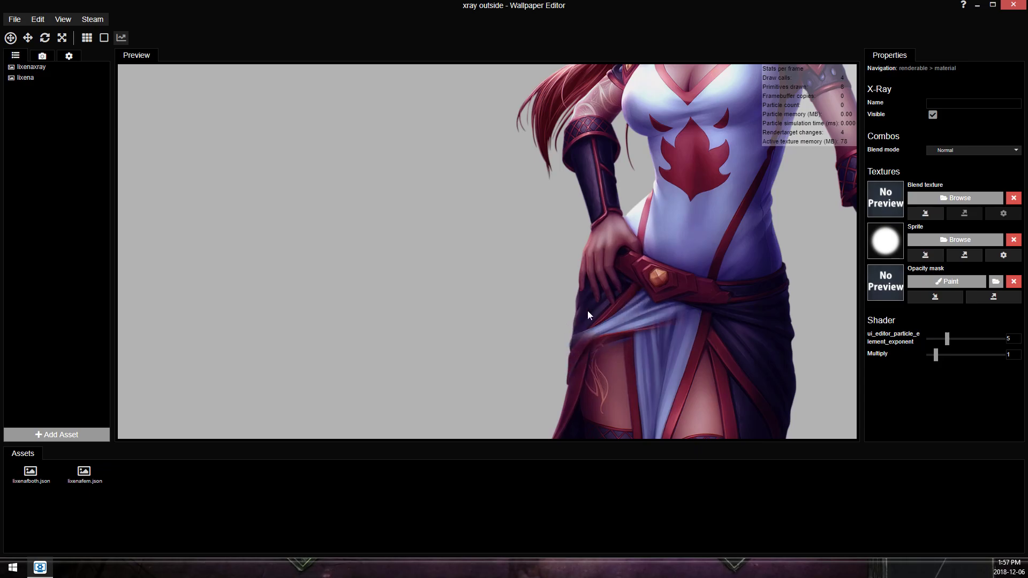
key(ctrl+s)
- Examine how the X-Ray effect reveals the hidden image around the lixena character's hip and skirt
scroll(629, 263, down, 2)
drag(628, 263, 542, 259)
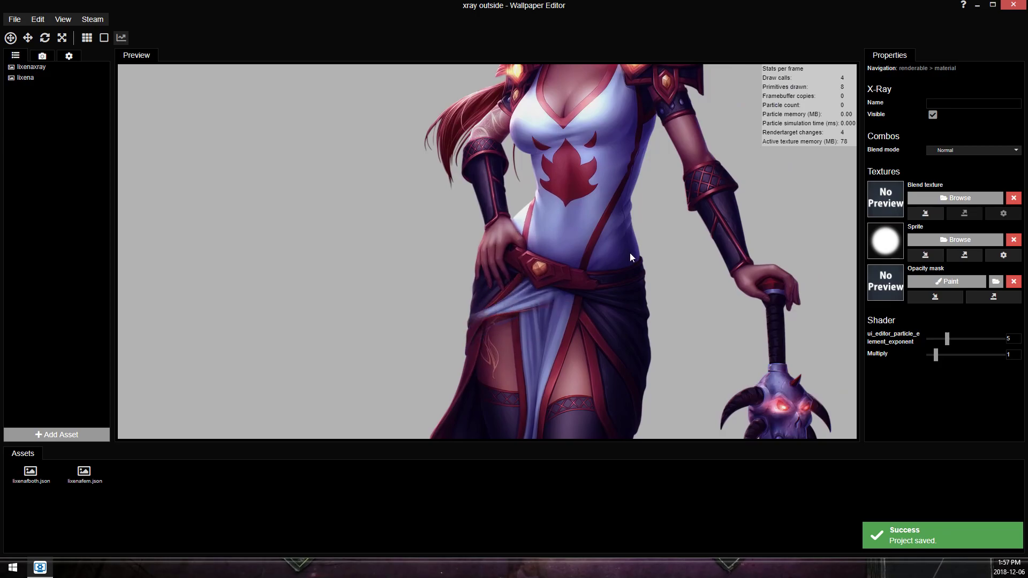
scroll(675, 251, down, 3)
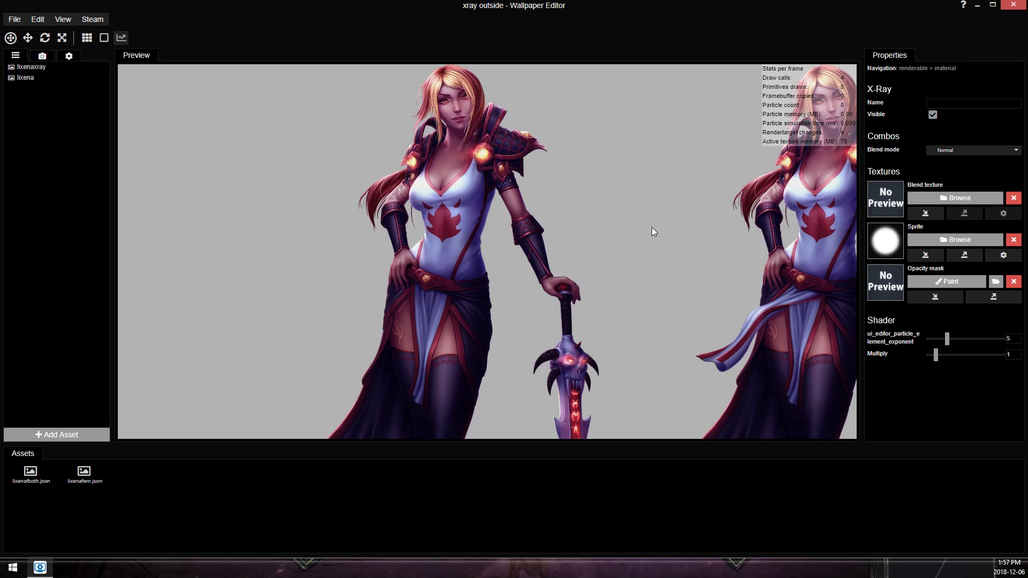
scroll(653, 228, down, 3)
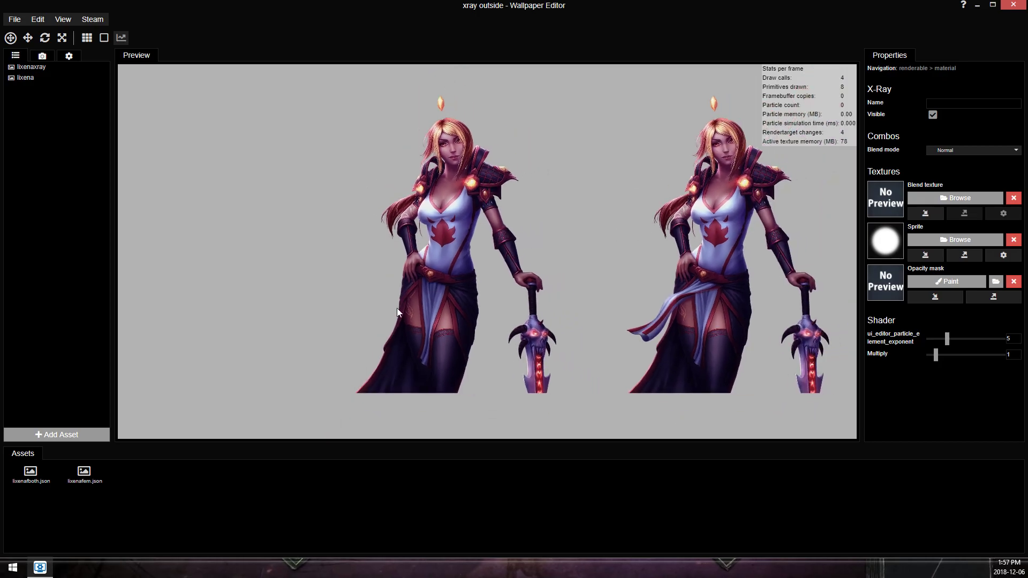
scroll(390, 300, up, 1)
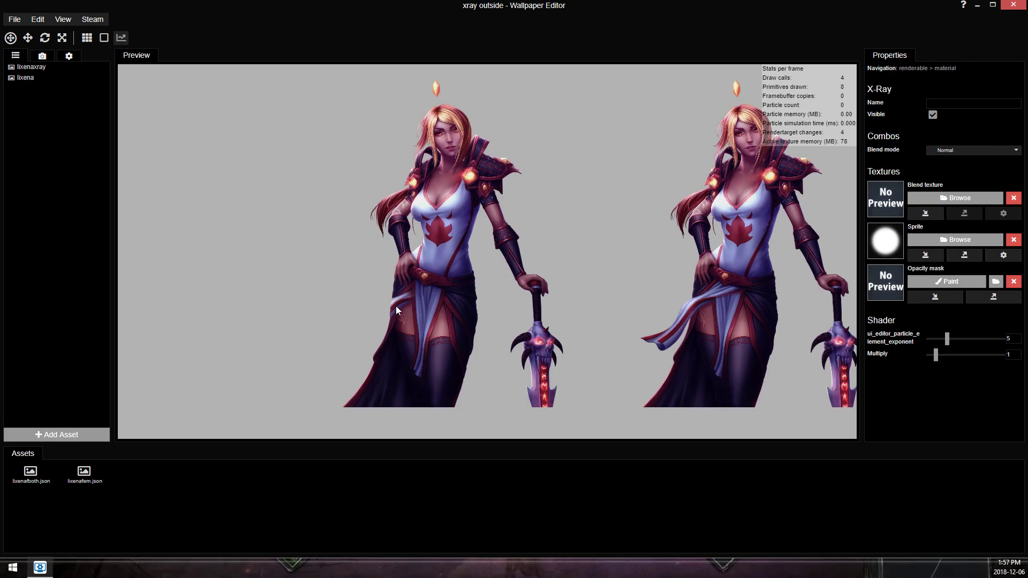
scroll(351, 278, up, 4)
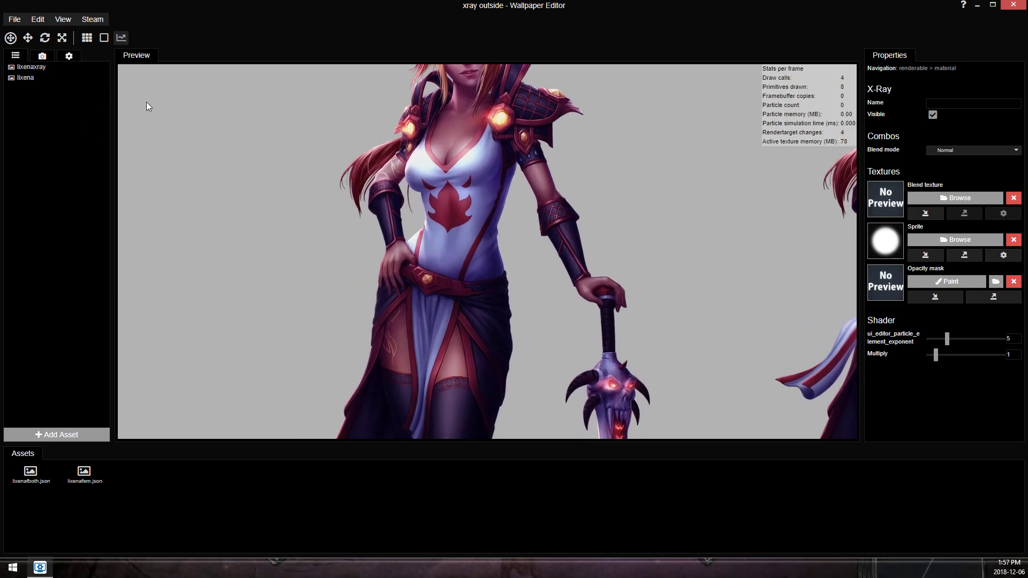
scroll(289, 170, down, 4)
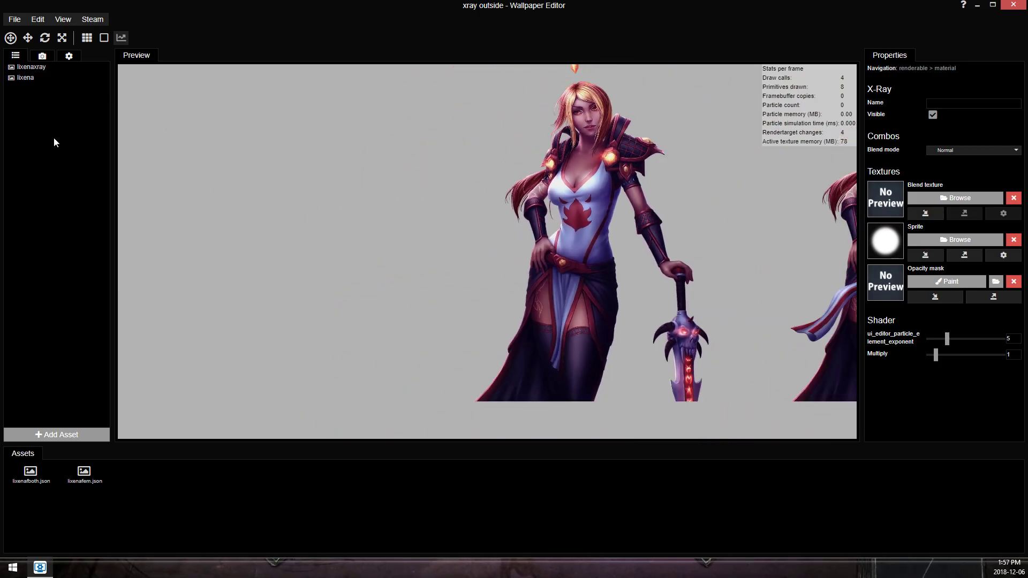
- Add a Compose layer to the scene and set its resolution to 2048 by 2048
click(43, 434)
key(Escape)
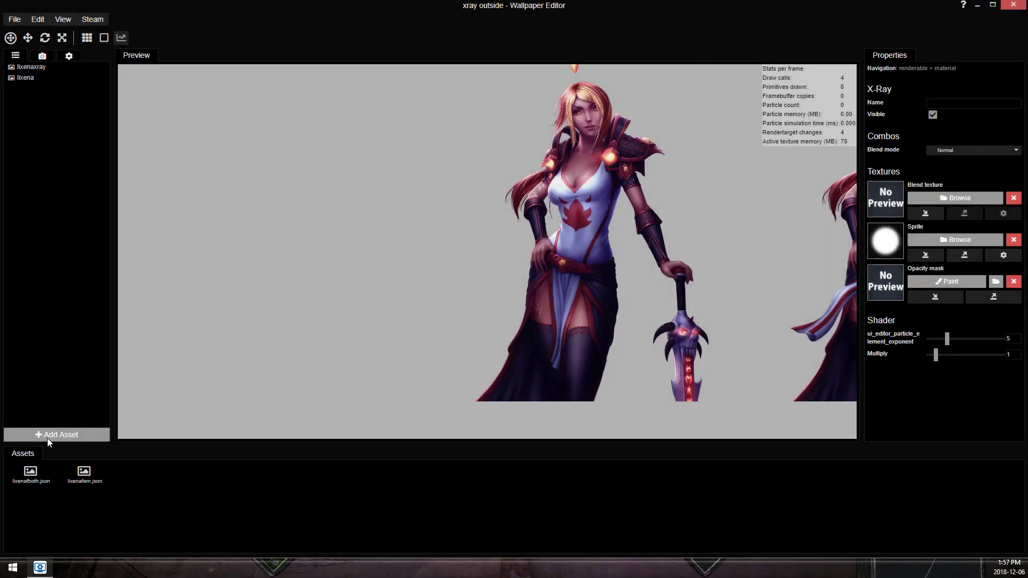
click(57, 434)
click(411, 268)
double_click(426, 270)
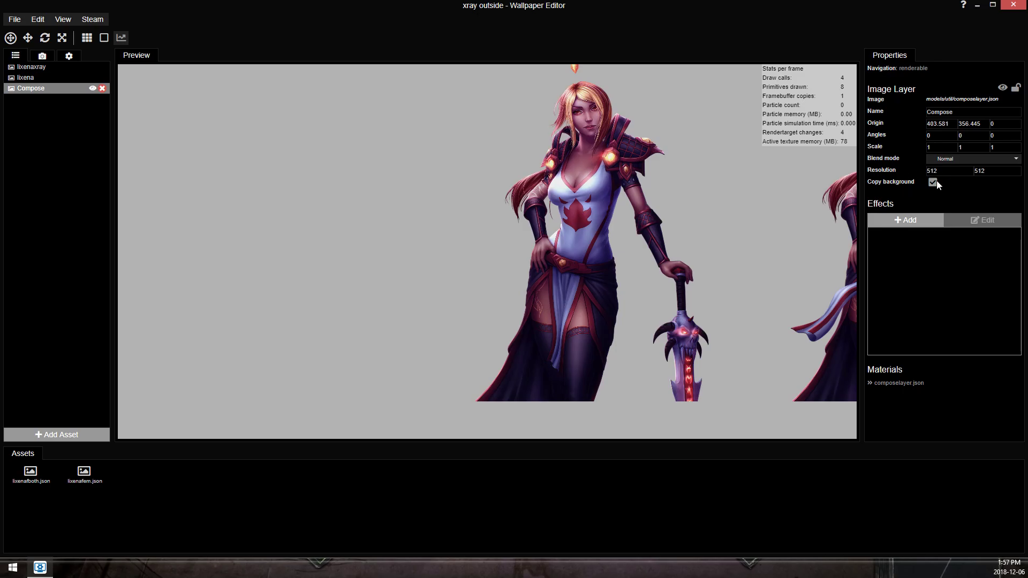
double_click(937, 171)
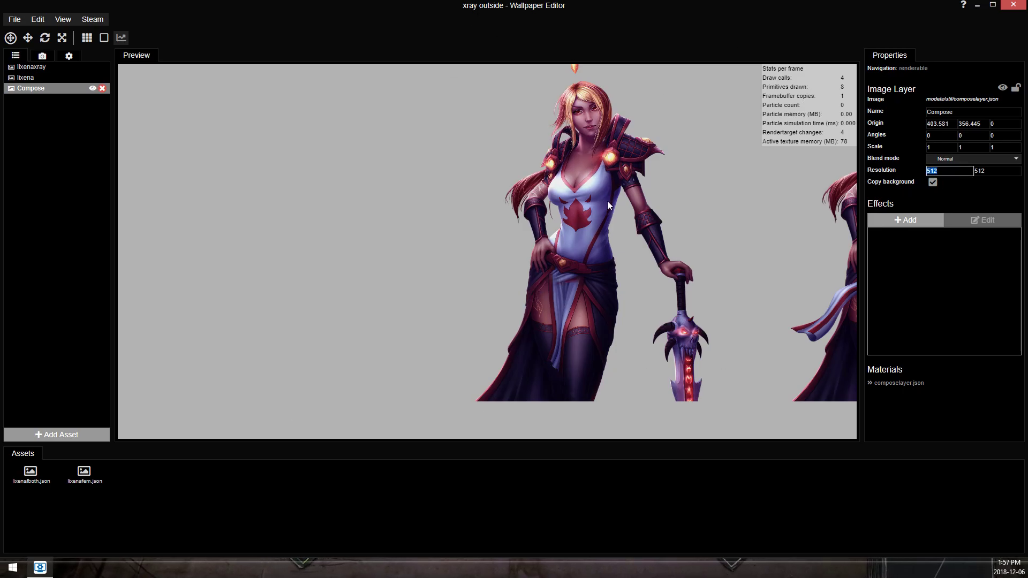
scroll(642, 187, down, 1)
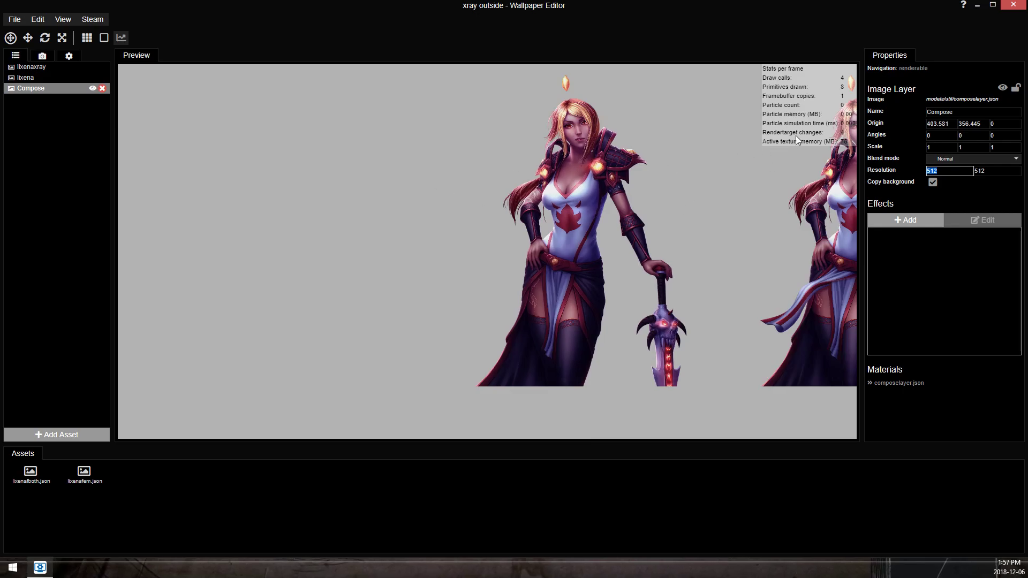
text(2048)
key(Tab)
text(2048)
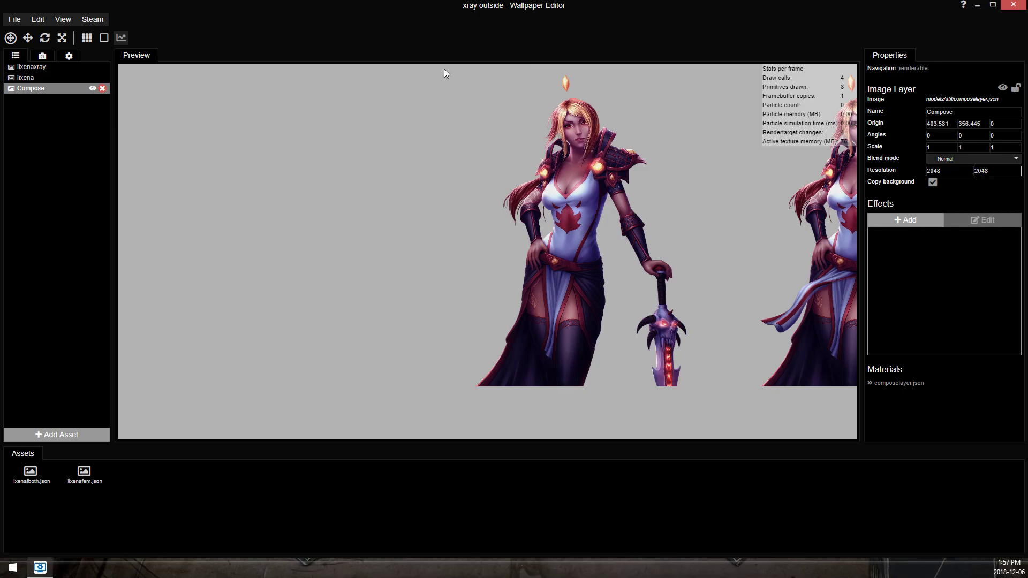
- Add a Blend effect to the Compose layer with the lixena layer as blend texture, and save the project
drag(446, 178, 421, 190)
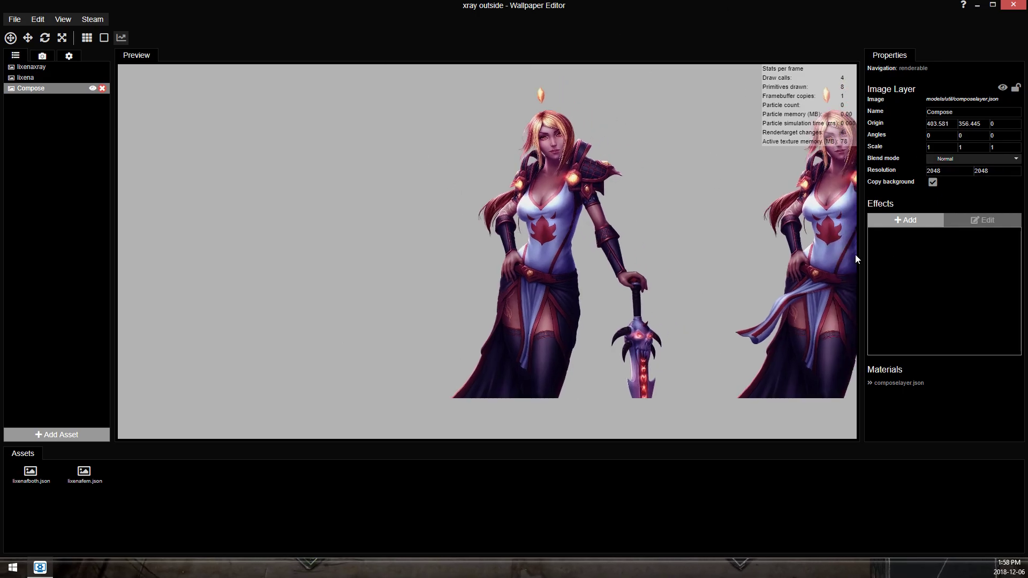
click(894, 223)
double_click(409, 209)
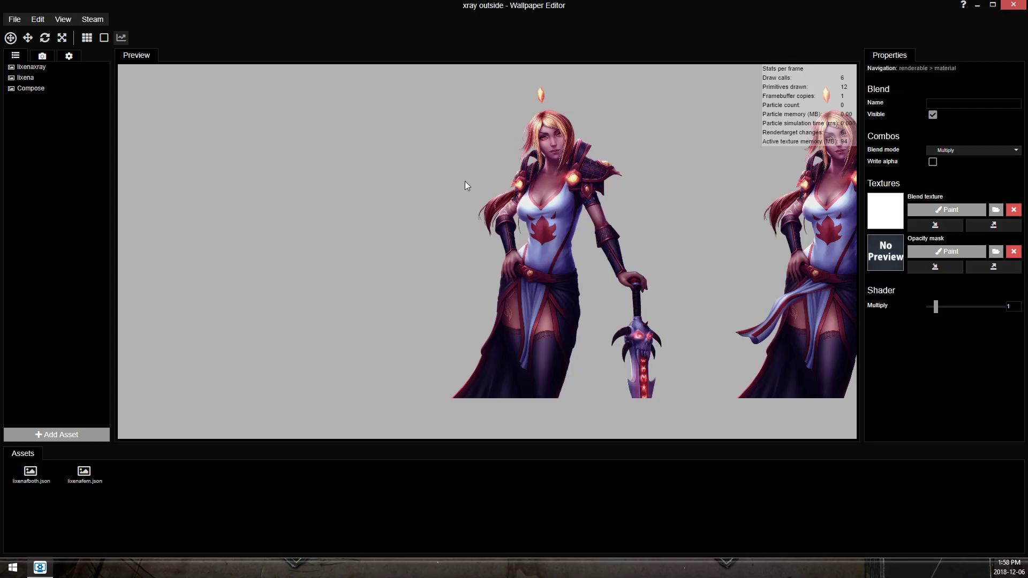
mouse_move(54, 78)
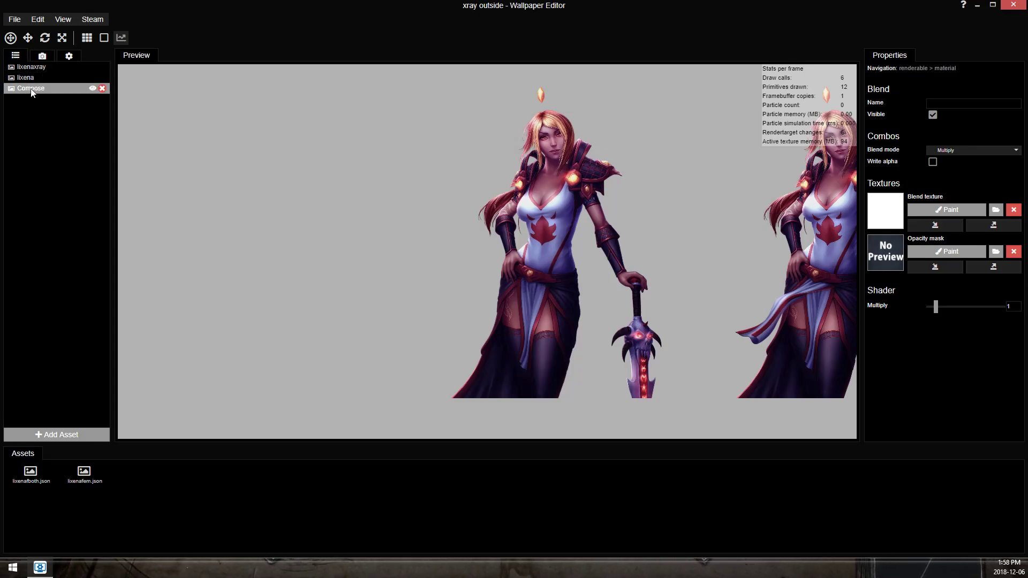
drag(37, 81, 882, 214)
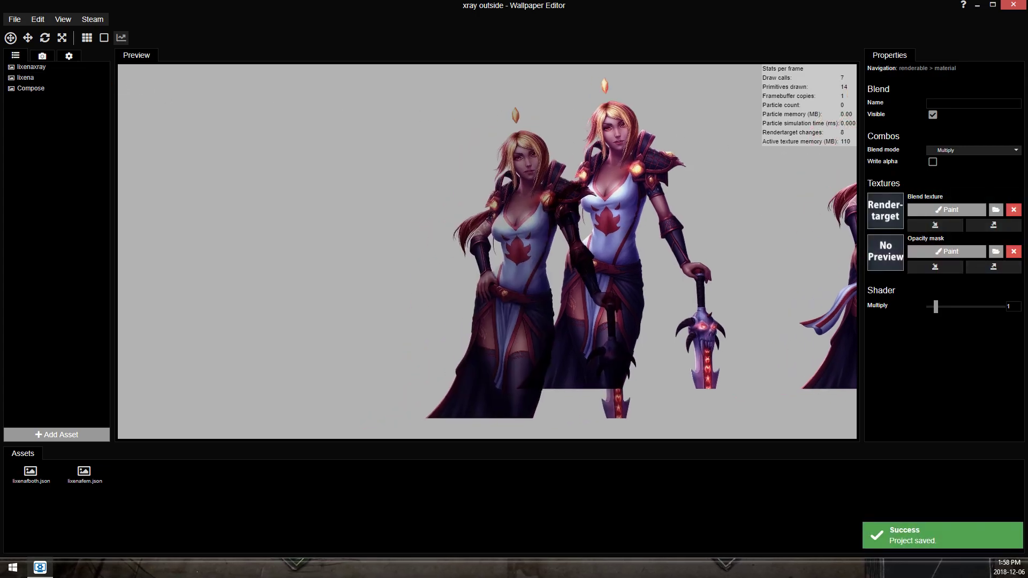
- Move the Compose layer beside the lixena figure, to an origin of about -520, 553
click(43, 92)
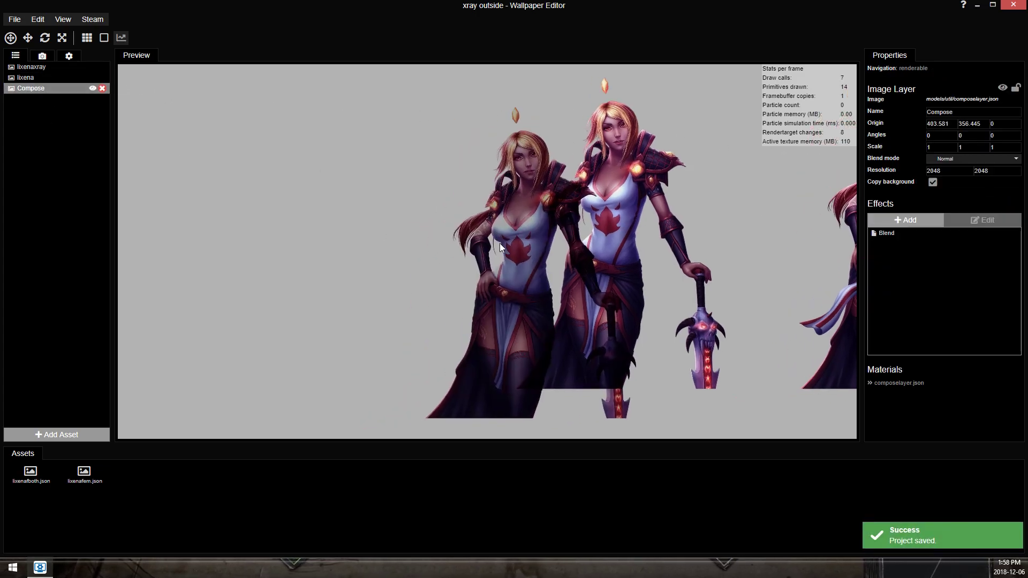
click(12, 38)
drag(537, 236, 399, 211)
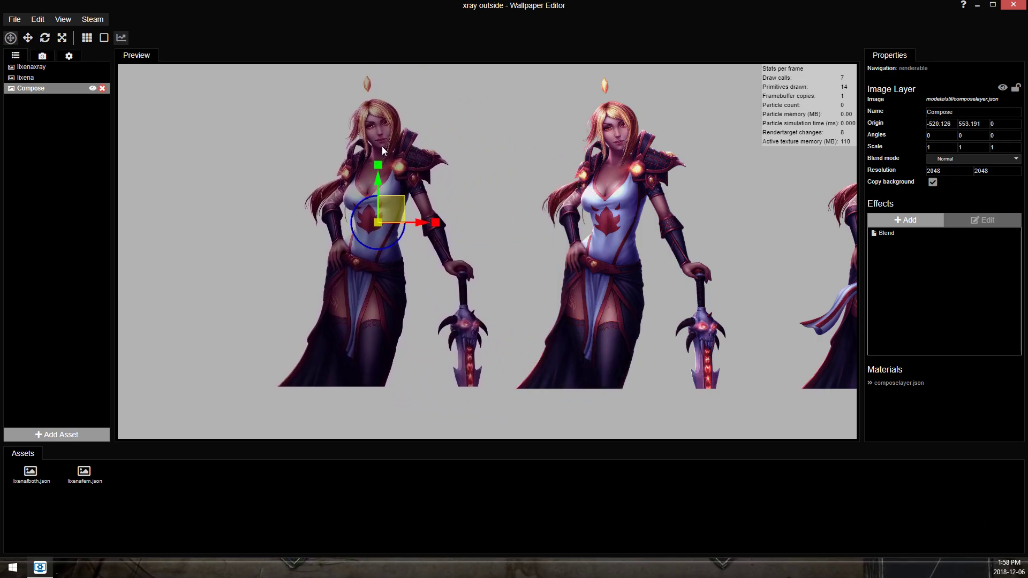
- Set the blend mode of the Compose layer's Blend effect to Normal
double_click(886, 233)
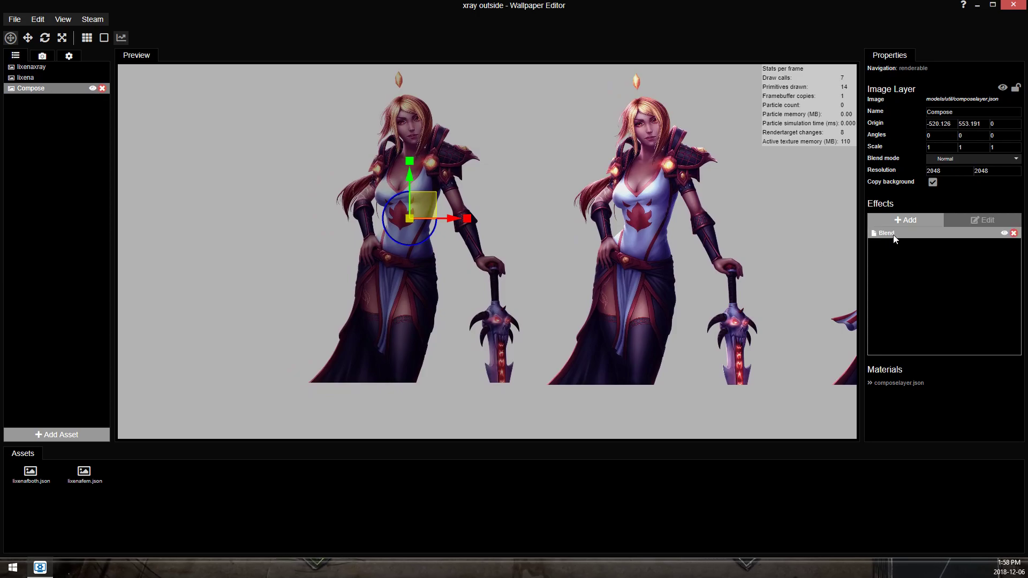
click(965, 152)
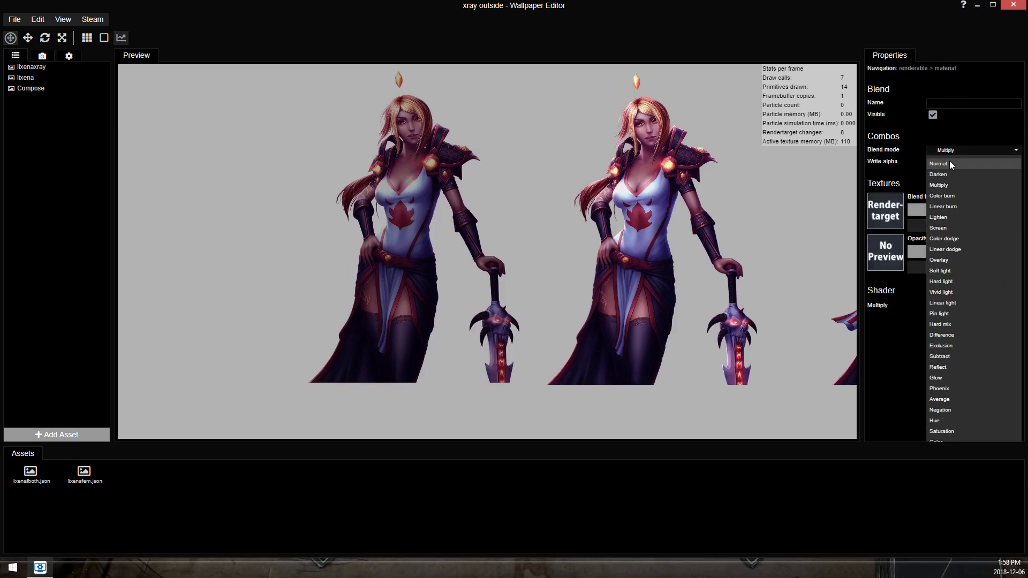
click(949, 160)
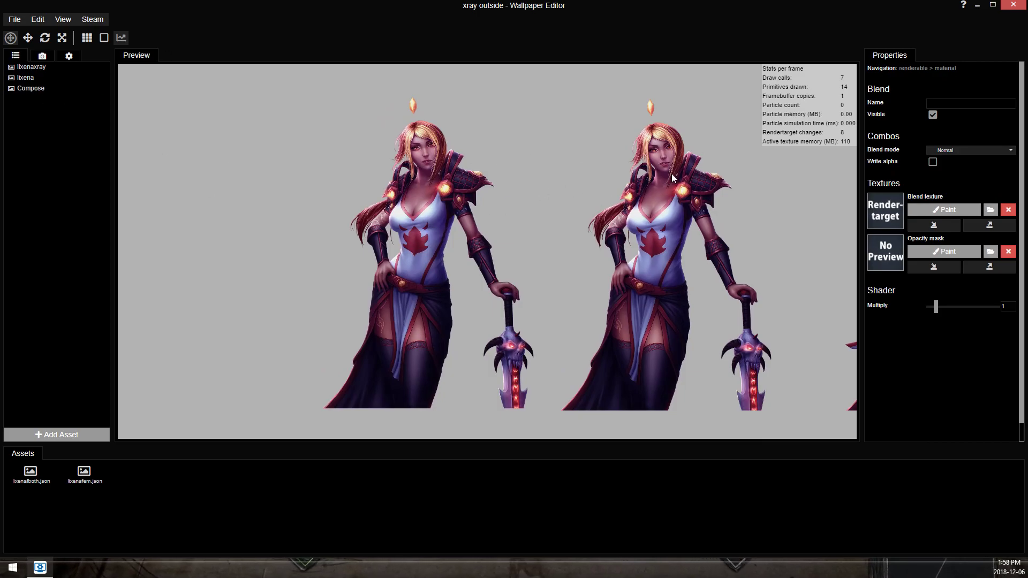
- Hide the lixena layer and delete its X-Ray effect
click(93, 77)
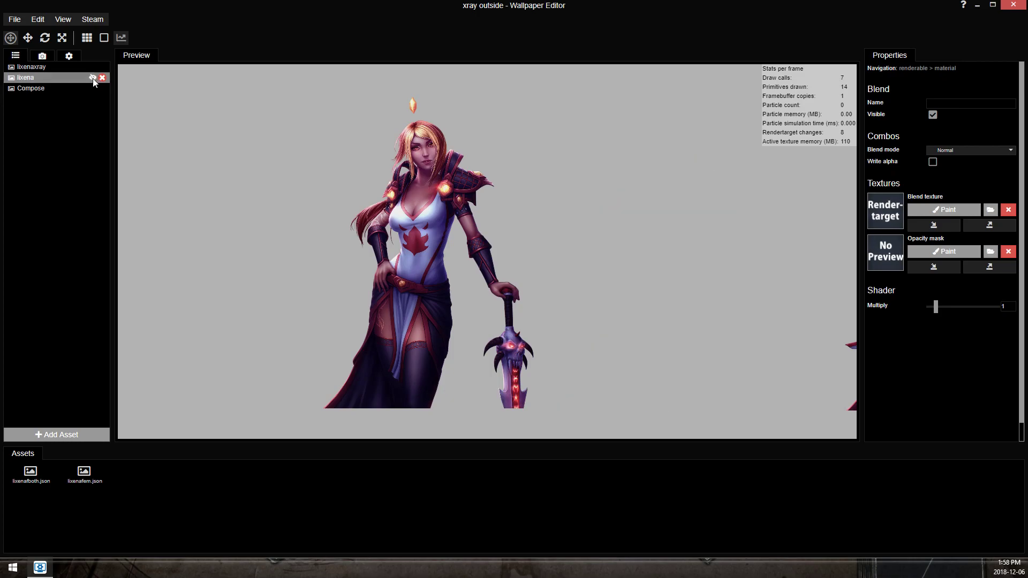
click(24, 78)
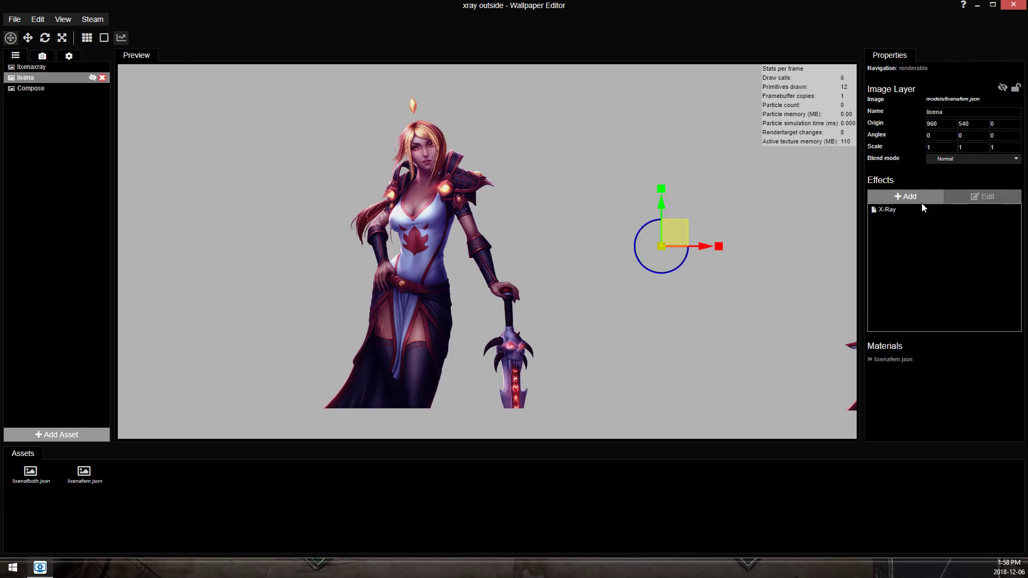
click(1014, 209)
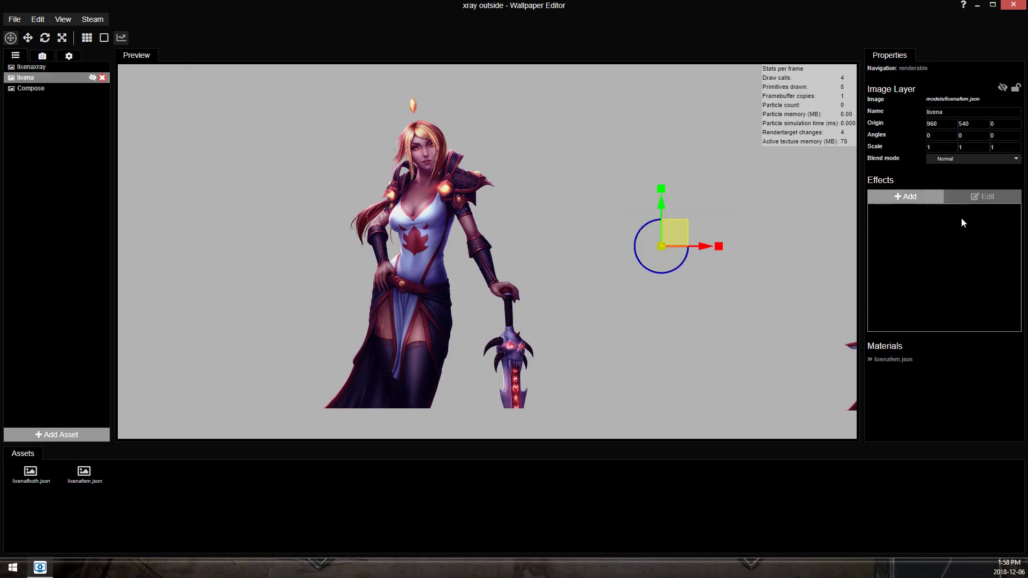
click(15, 89)
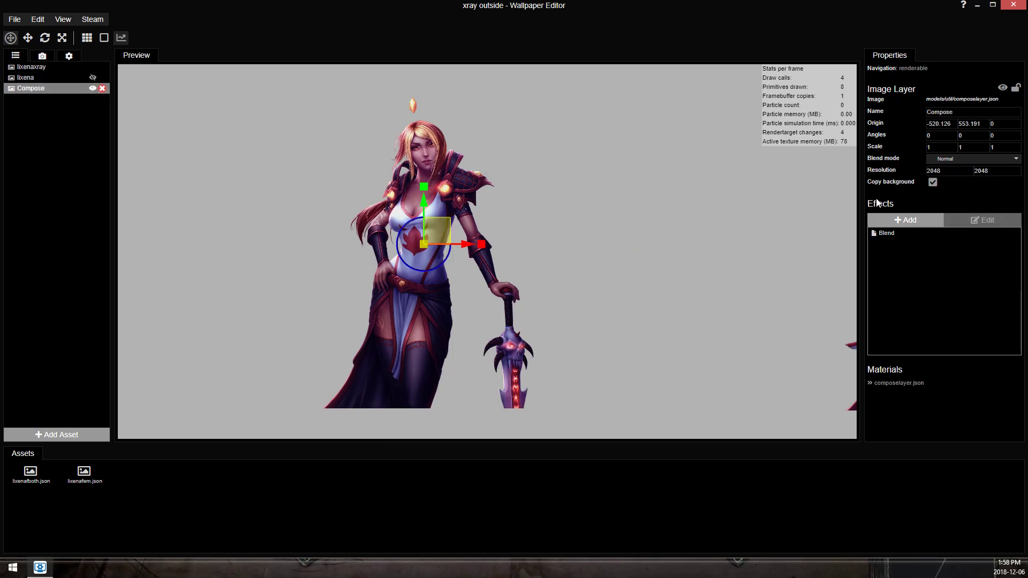
click(905, 220)
scroll(443, 194, down, 2)
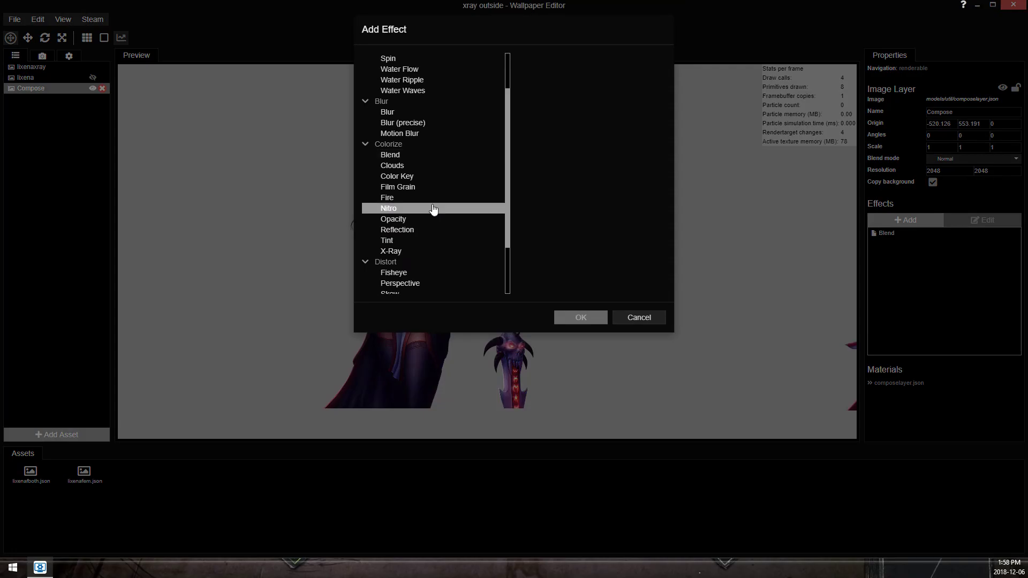
key(Escape)
- Examine the lixena layer's albedo texture and the other textures available for its material
double_click(63, 77)
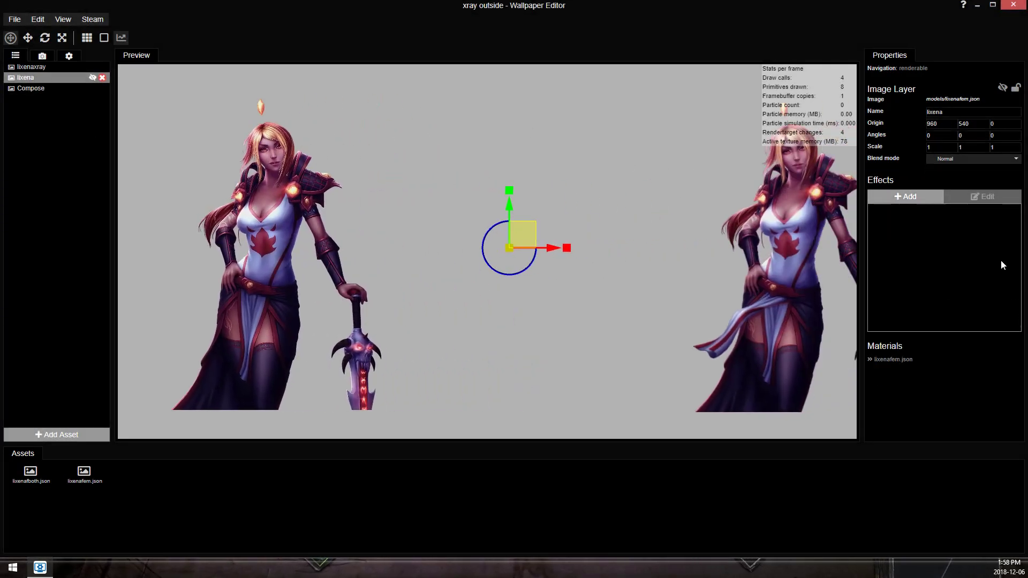
click(893, 360)
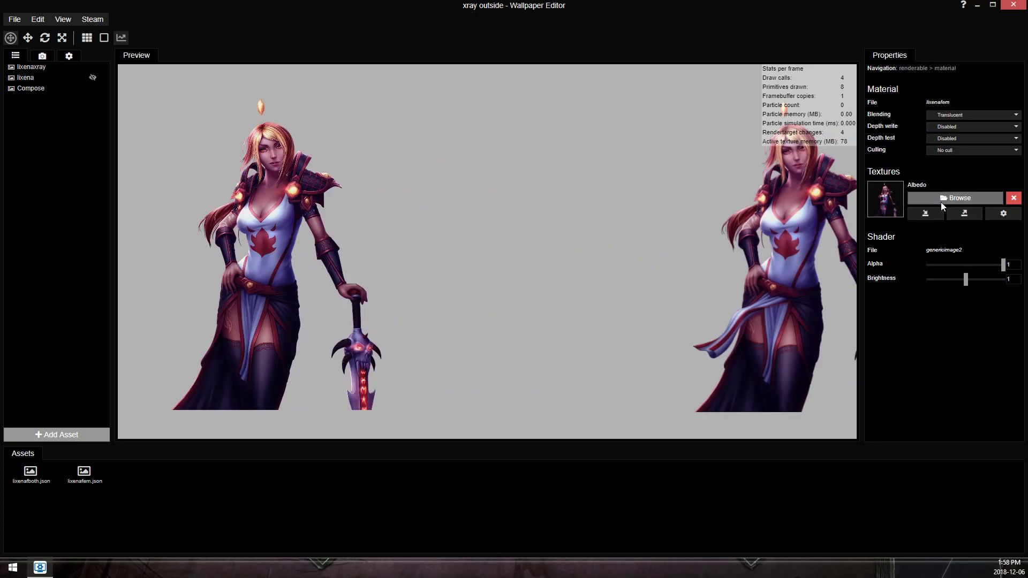
click(940, 200)
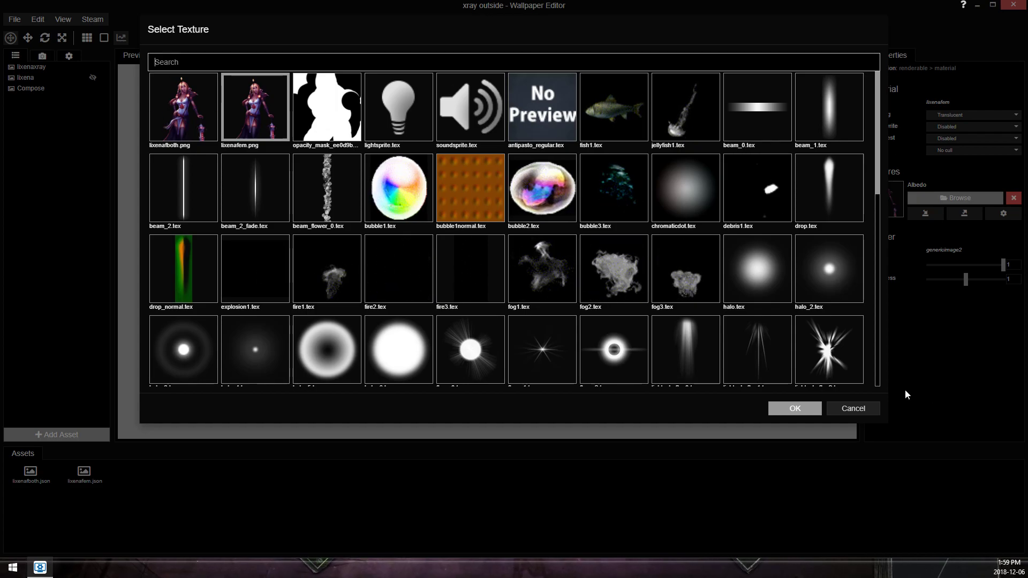
click(858, 411)
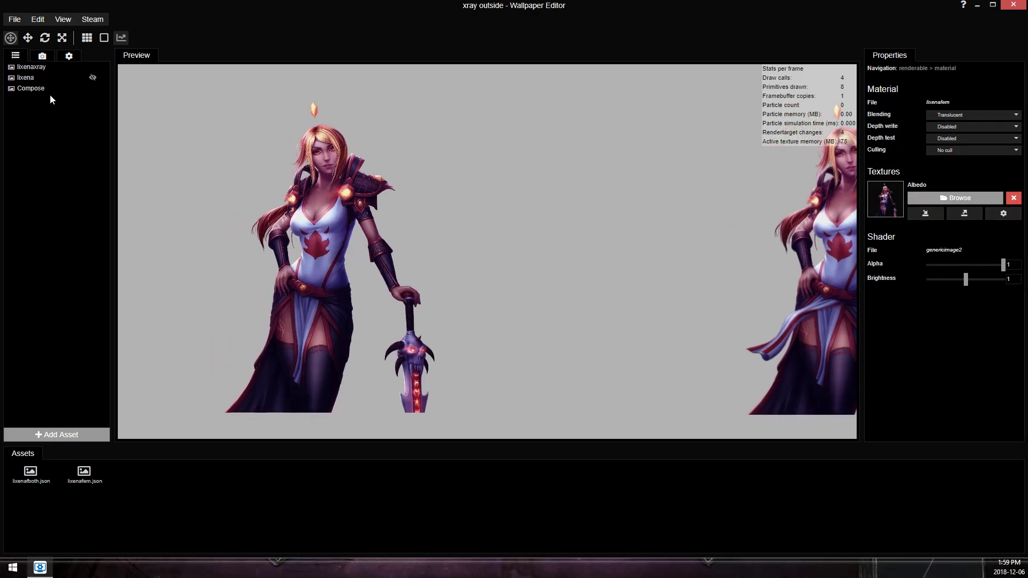
- Add an X-Ray effect to the Compose layer
click(65, 88)
click(914, 218)
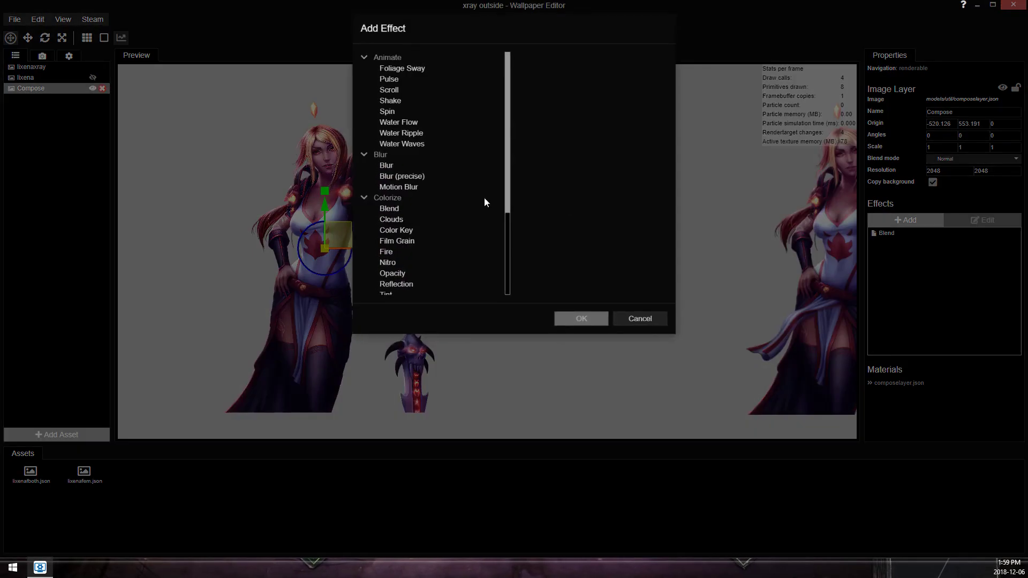
scroll(423, 183, down, 4)
click(423, 184)
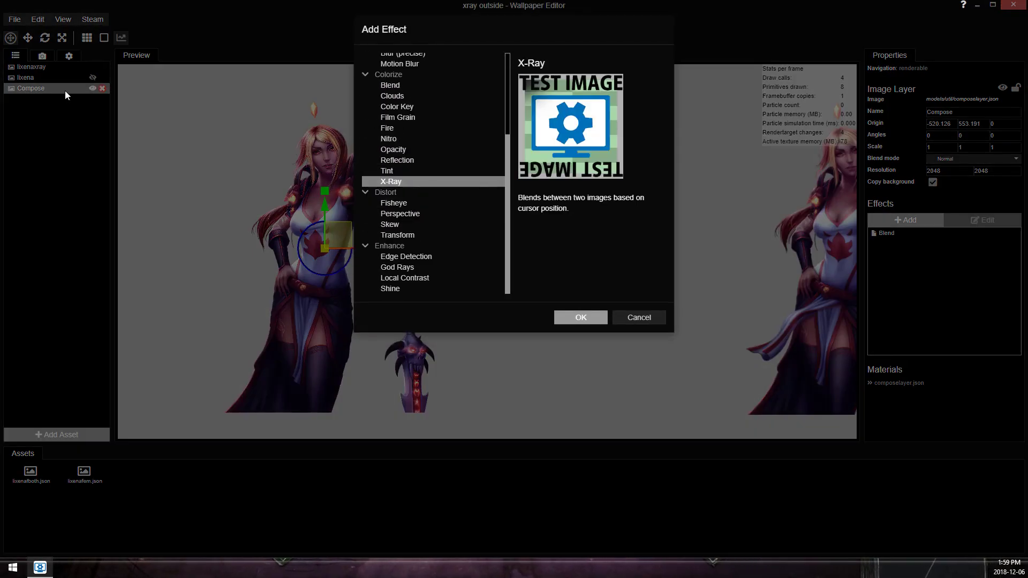
click(581, 317)
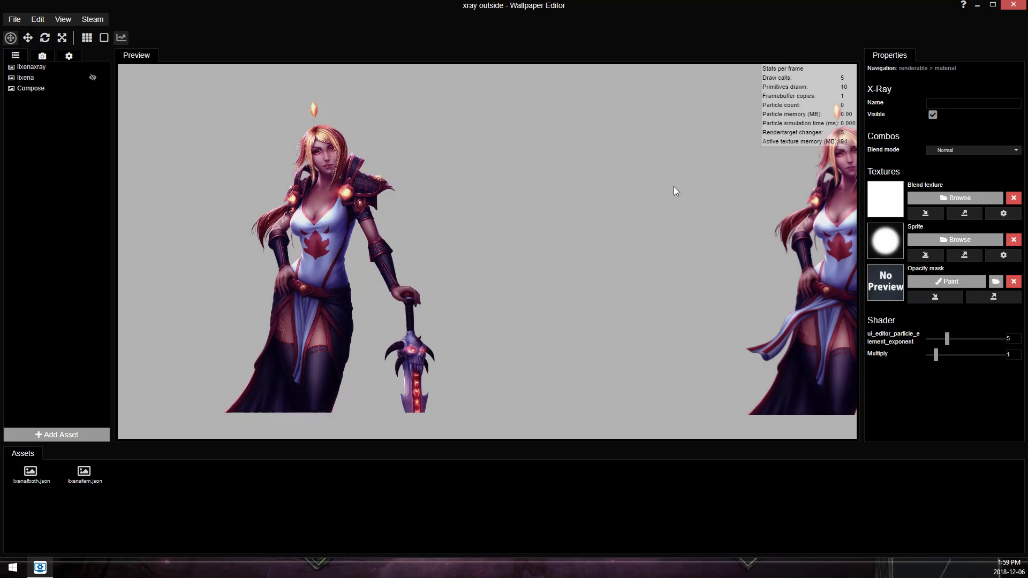
- Use the lixenaxray layer as the X-Ray effect's blend texture and save the project
mouse_move(31, 72)
mouse_down()
mouse_move(883, 181)
mouse_move(895, 200)
mouse_up()
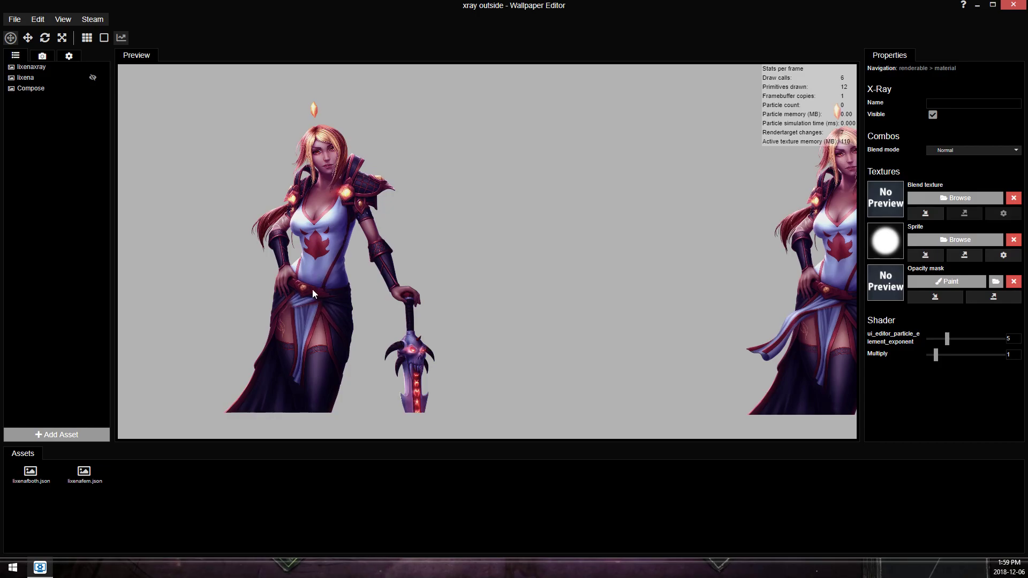
drag(256, 329, 322, 323)
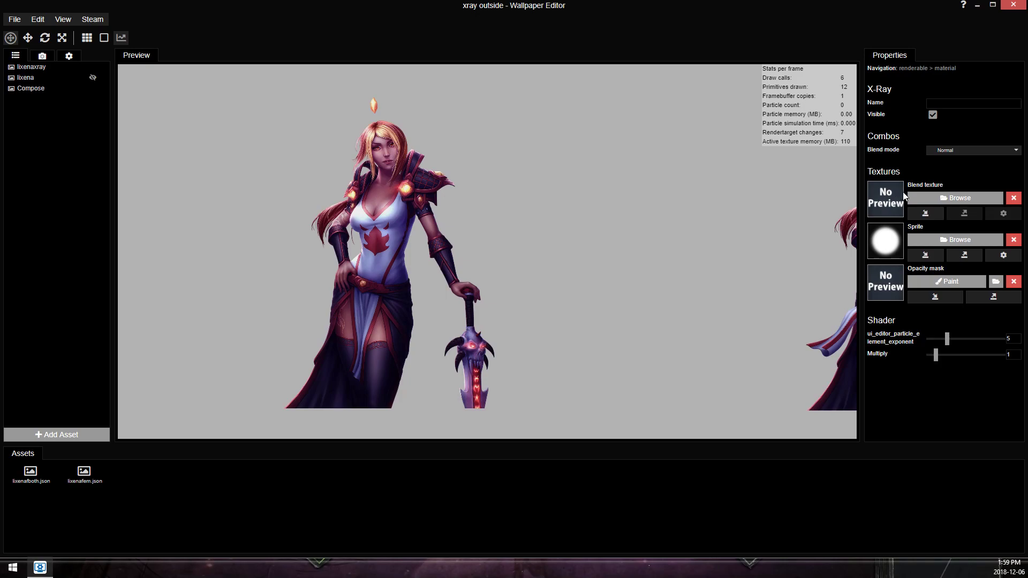
key(ctrl+s)
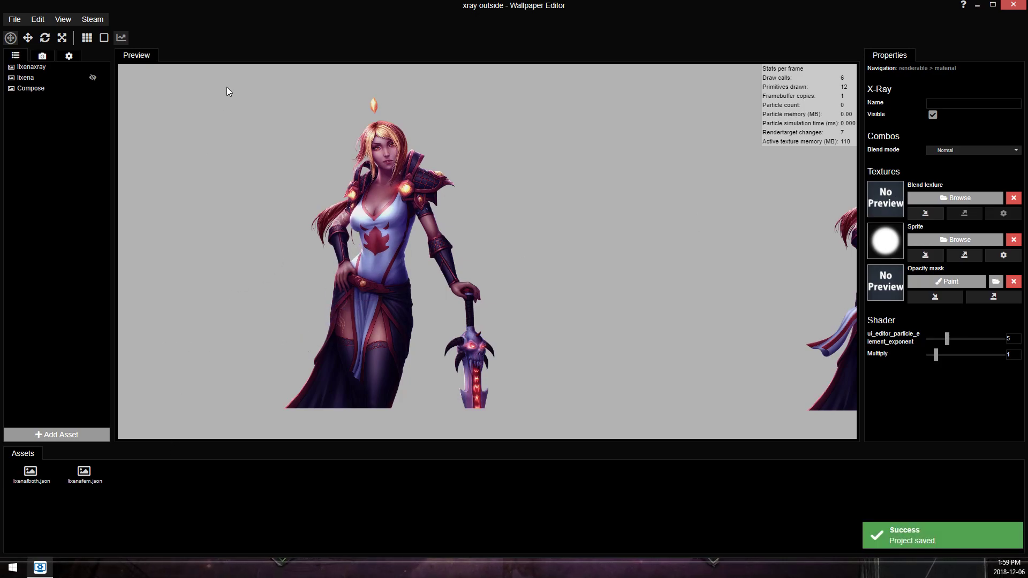
- Hide the lixenaxray layer in the scene
click(46, 77)
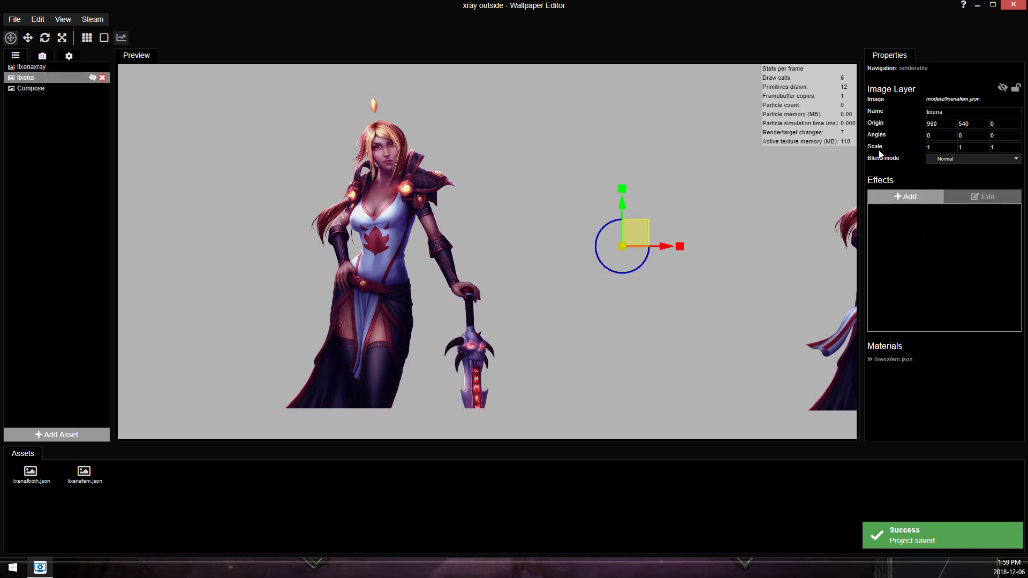
click(93, 67)
- Add a Tint effect to the Compose layer and set its blend mode to Screen
click(60, 89)
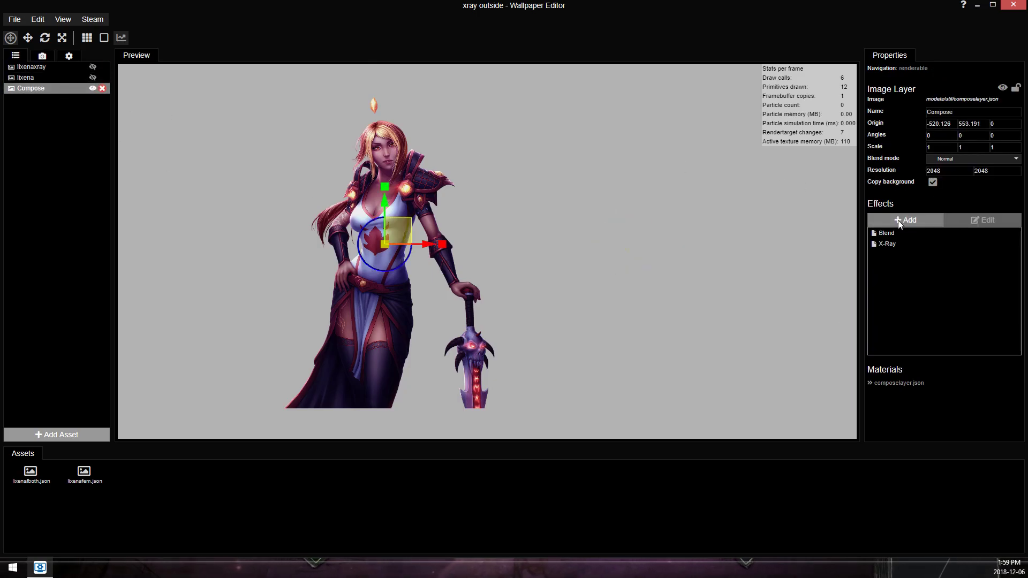
click(903, 222)
scroll(420, 247, down, 4)
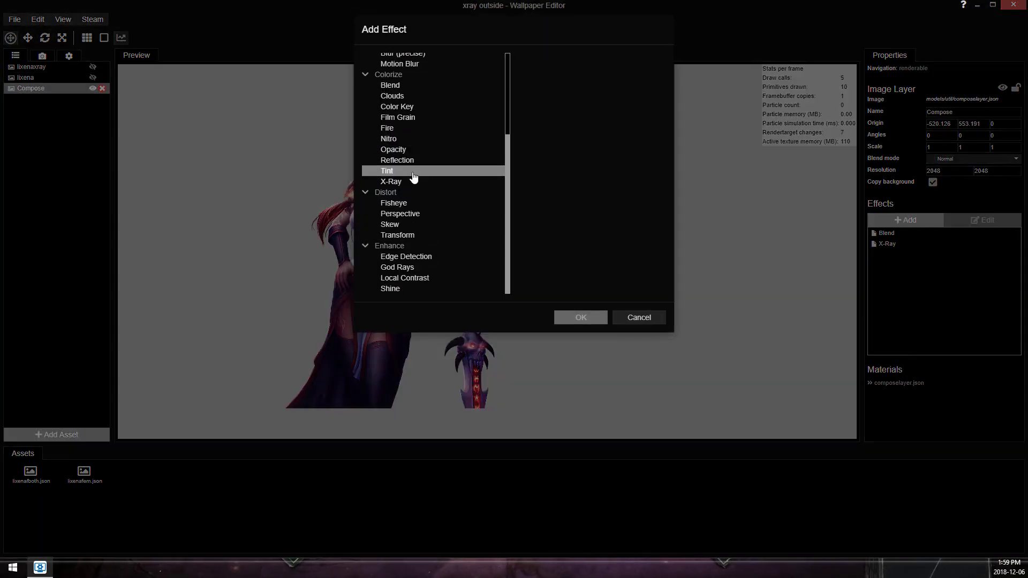
double_click(414, 177)
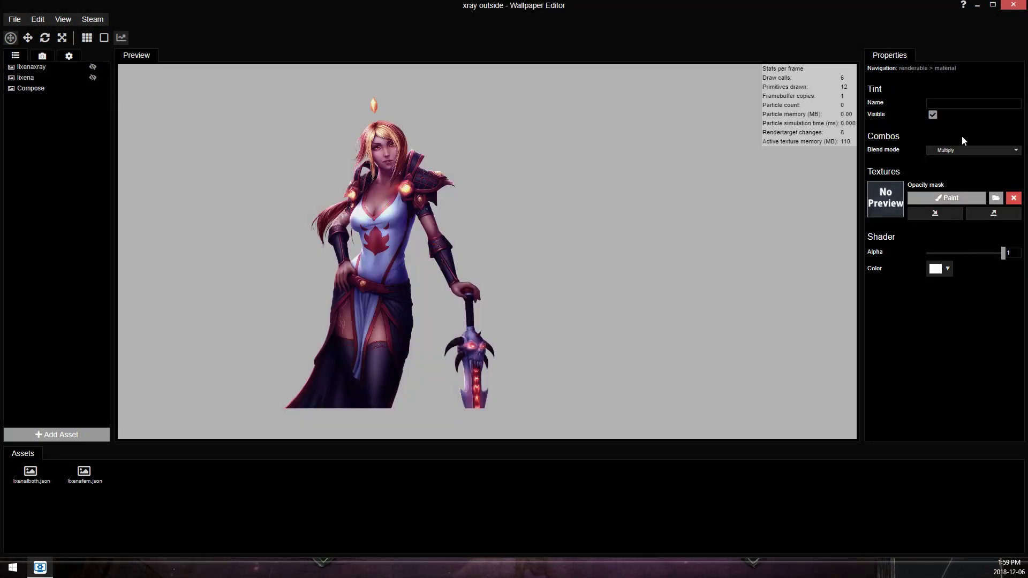
click(958, 151)
click(947, 226)
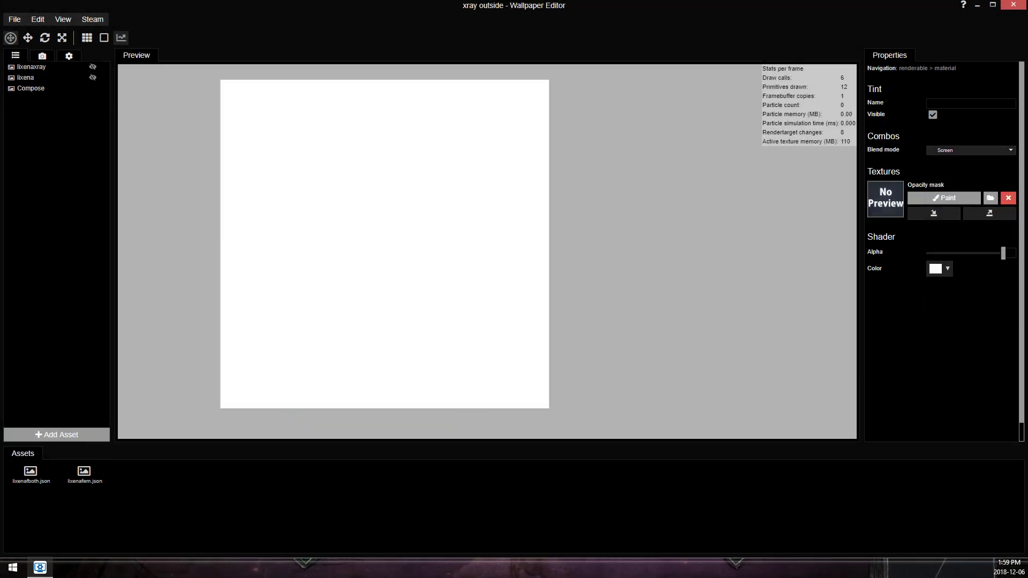
drag(254, 263, 377, 274)
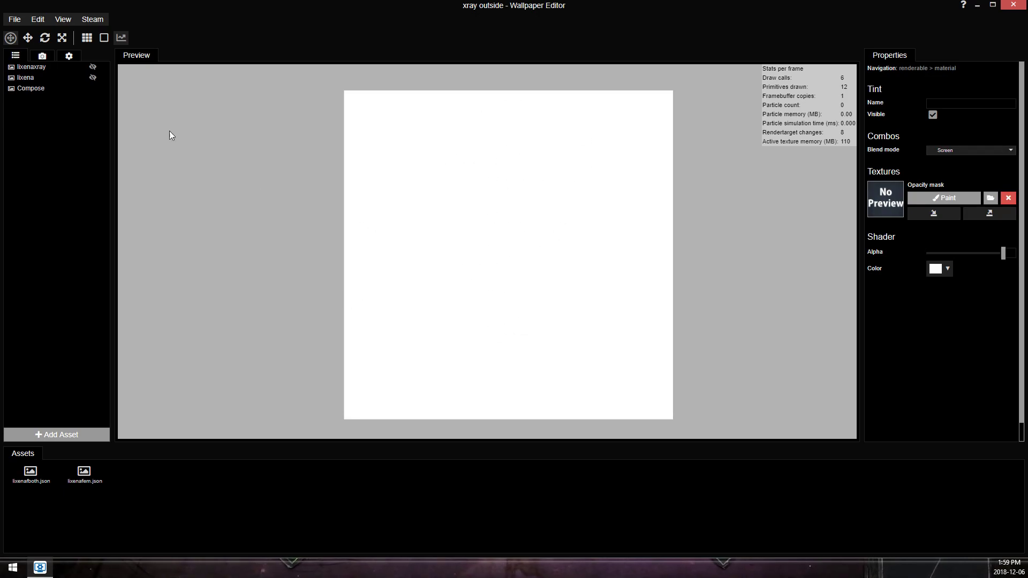
- Move the Tint effect above the Blend and X-Ray effects of the Compose layer, and save the project
click(39, 78)
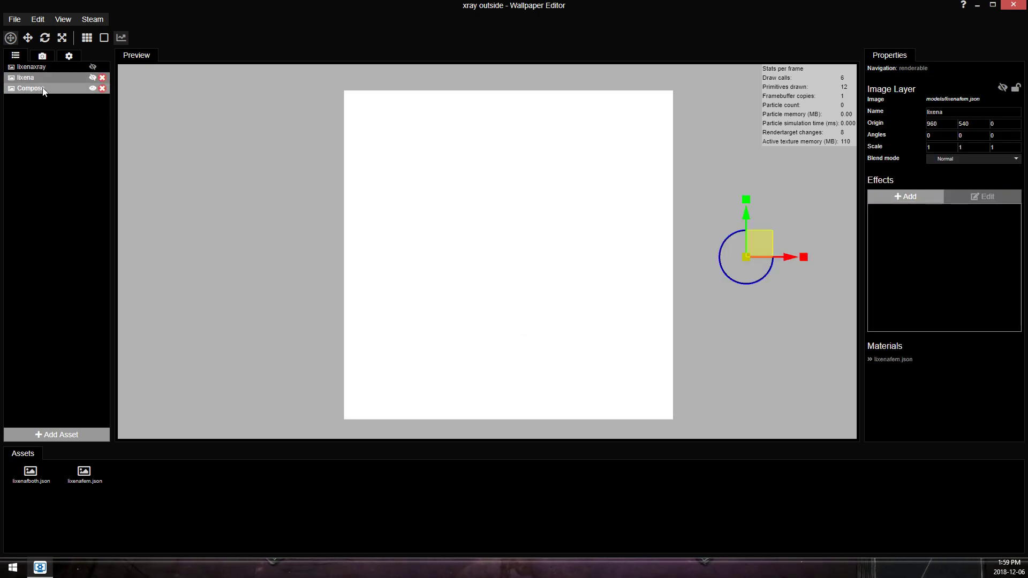
click(70, 89)
drag(882, 255, 884, 233)
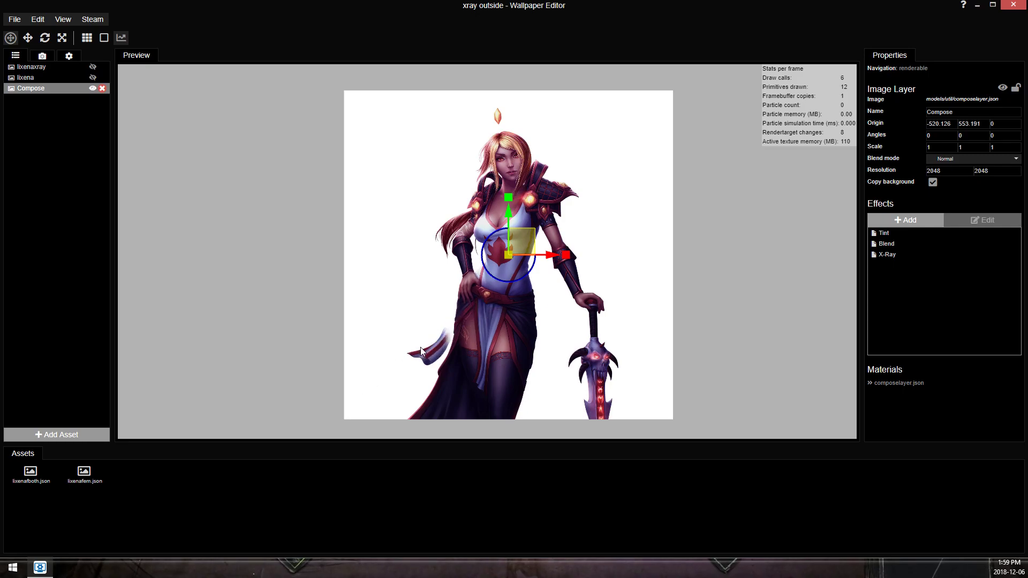
key(ctrl+s)
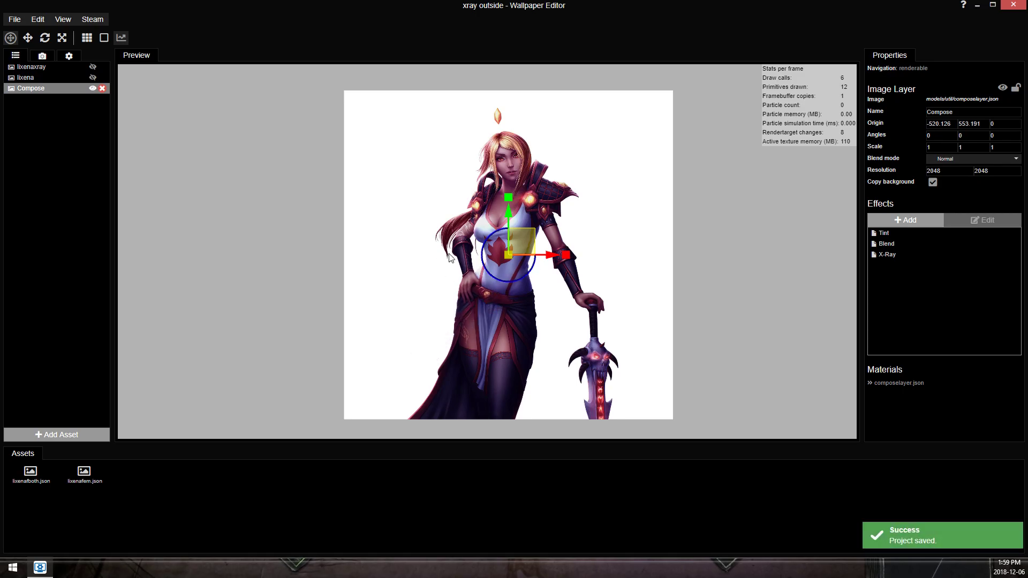
- Show the lixena layer and move the Compose layer horizontally towards it, to an X origin of about -363
scroll(490, 246, up, 2)
scroll(418, 322, down, 1)
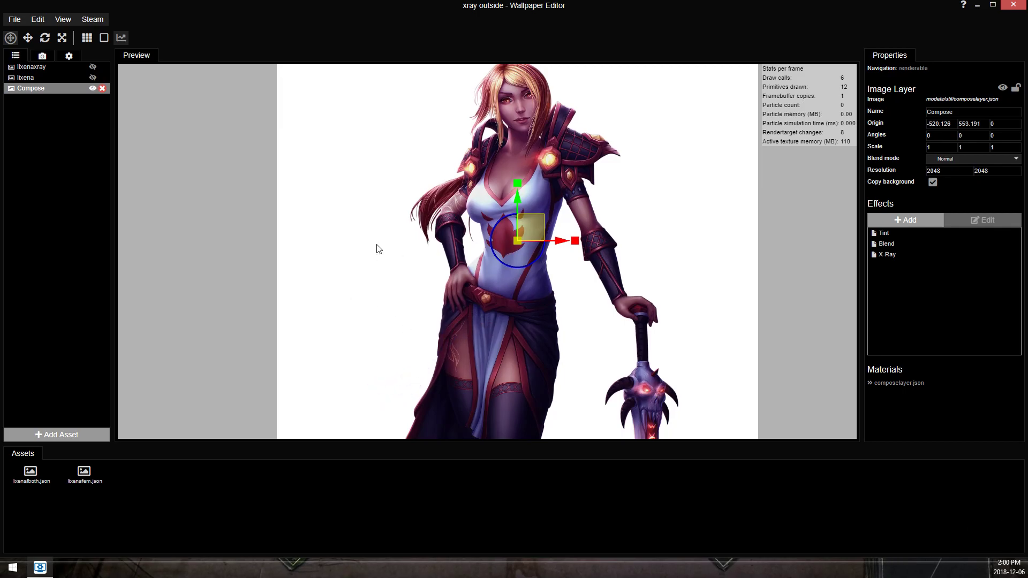
scroll(340, 167, down, 4)
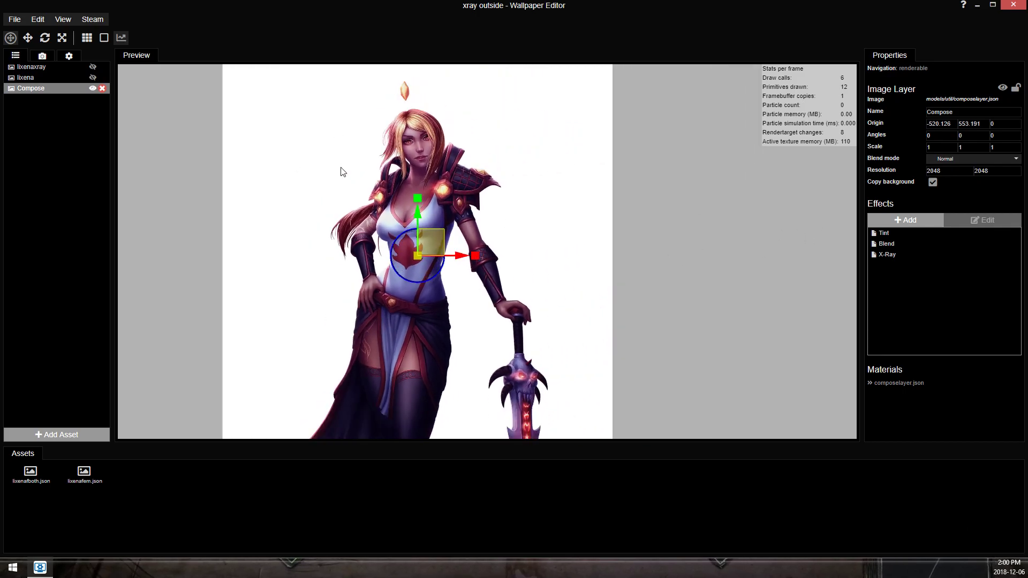
click(93, 77)
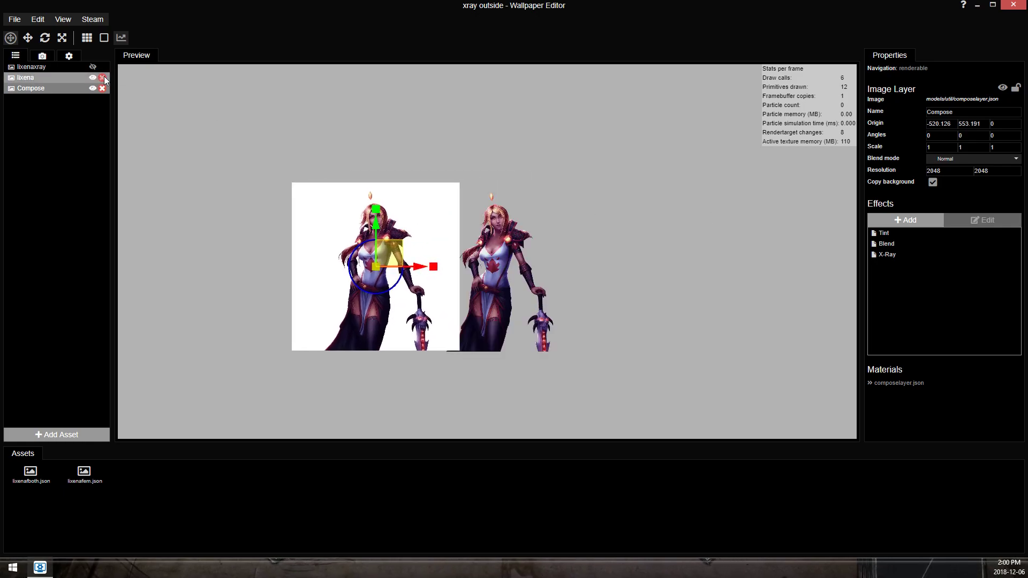
drag(418, 269, 432, 274)
scroll(432, 274, up, 10)
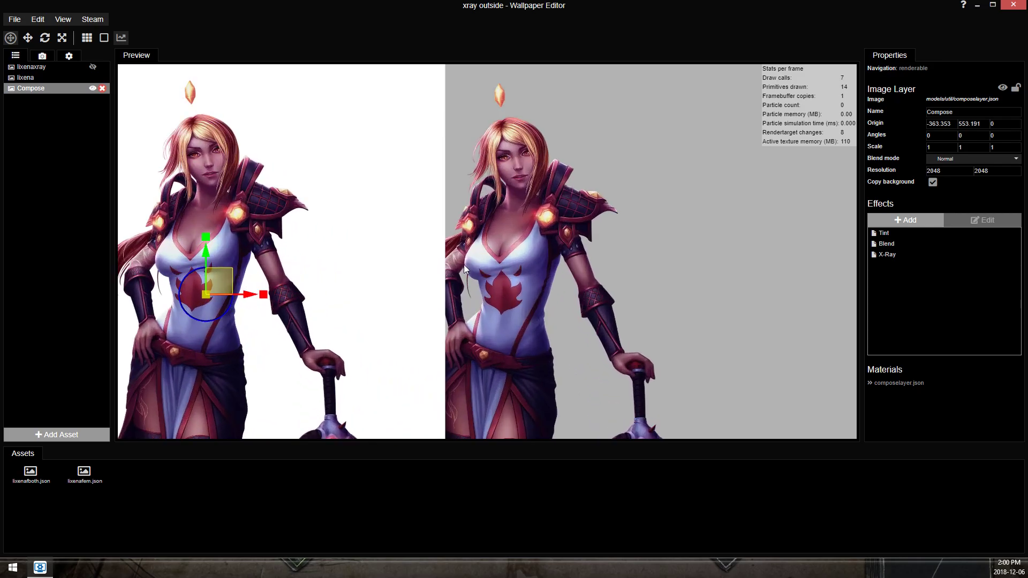
- Turn off the Compose layer's Tint effect and save the project
scroll(469, 272, up, 8)
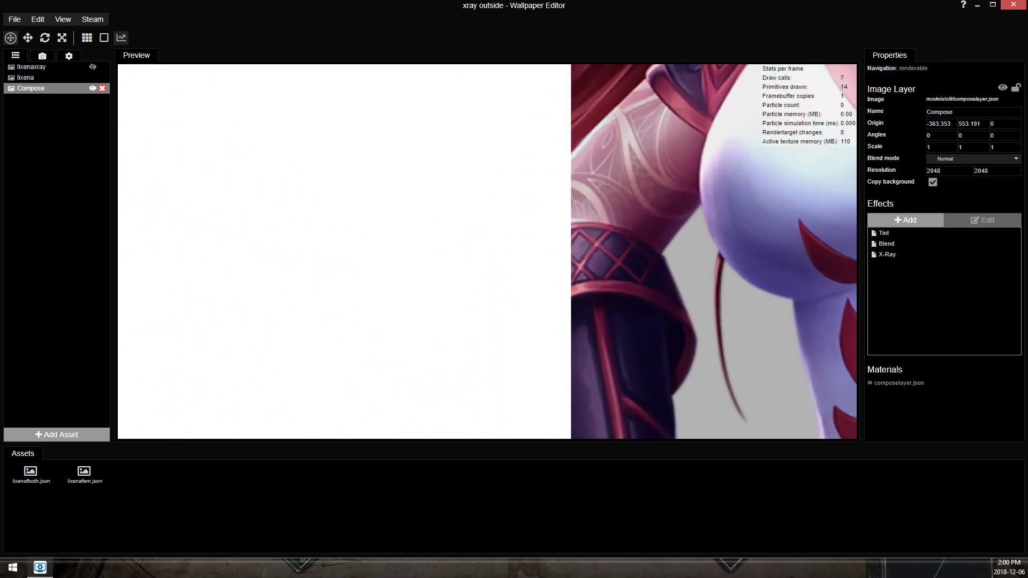
scroll(576, 278, up, 5)
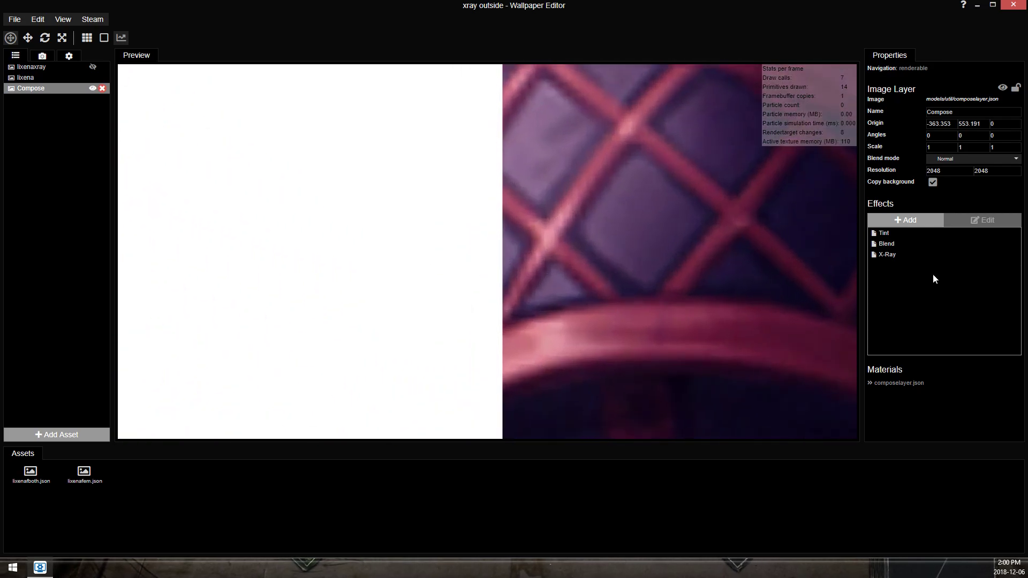
mouse_move(953, 233)
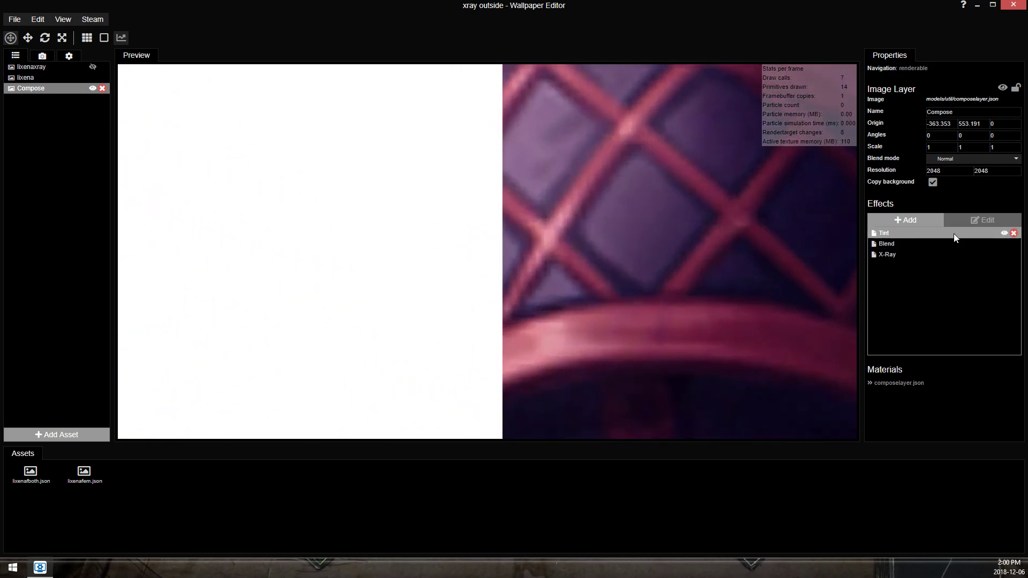
click(1004, 234)
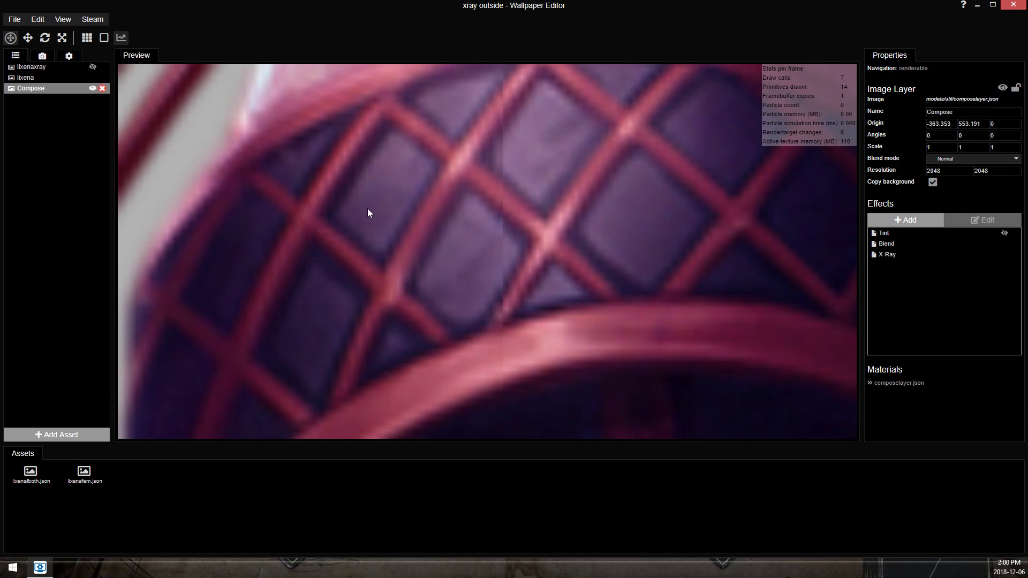
key(ctrl+s)
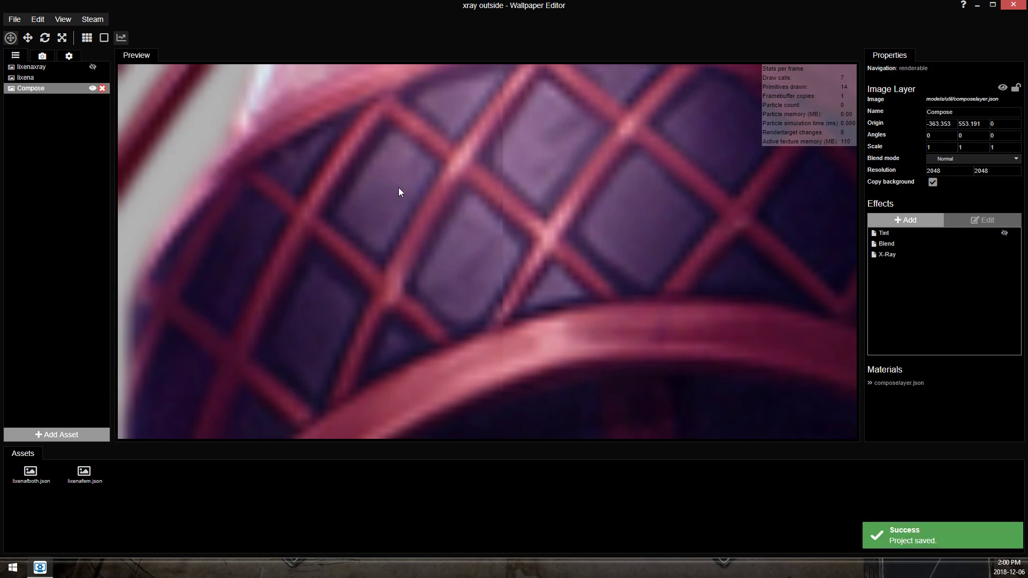
- Set the Compose layer's X origin to -359.3 to line it up with the lixena layer, and save the project
scroll(403, 172, down, 4)
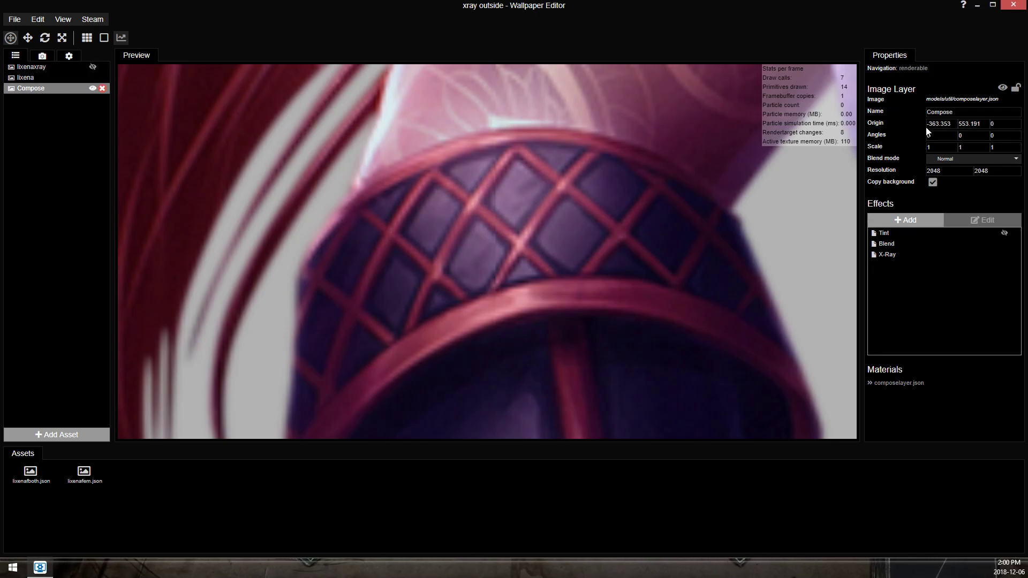
mouse_move(943, 124)
mouse_down()
mouse_move(943, 111)
mouse_move(942, 124)
mouse_up()
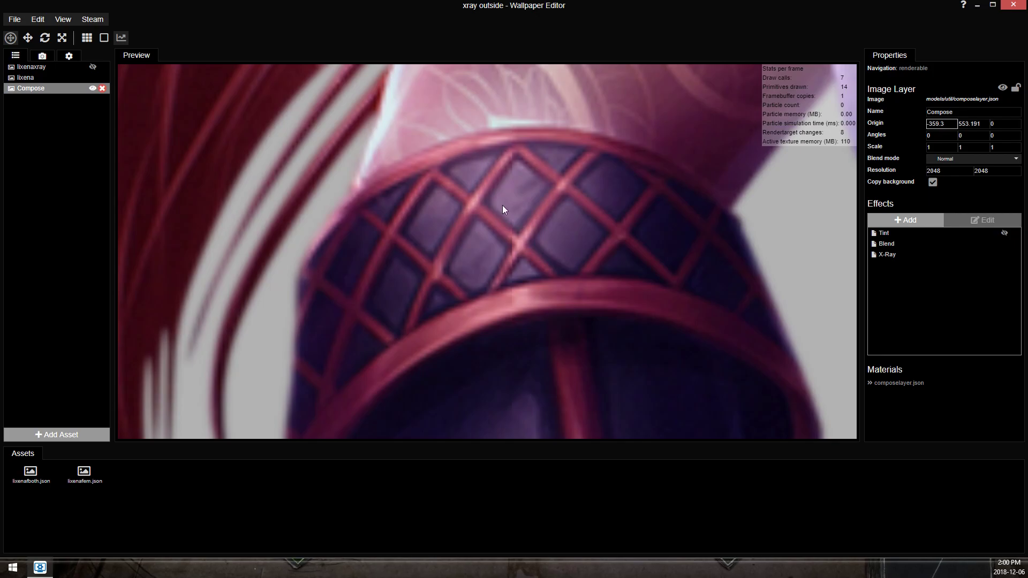
drag(484, 214, 485, 247)
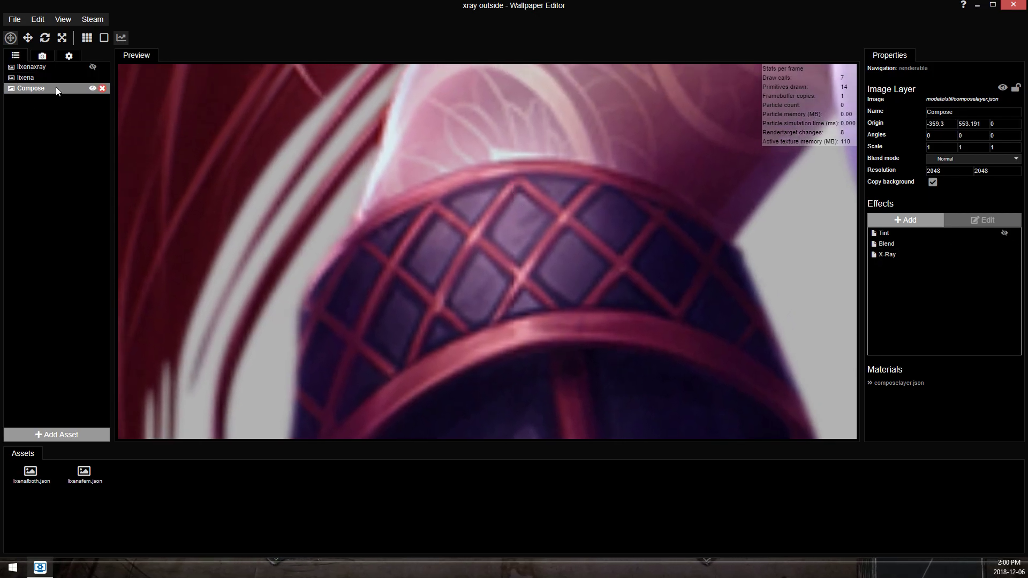
key(ctrl+s)
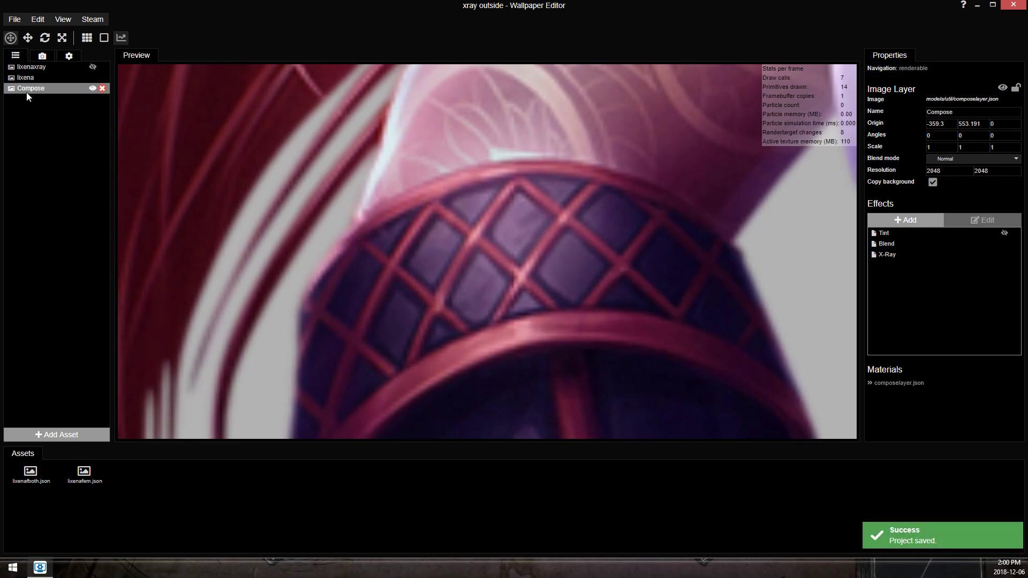
- Add an Opacity effect to the Compose layer and open its opacity mask for painting
click(908, 216)
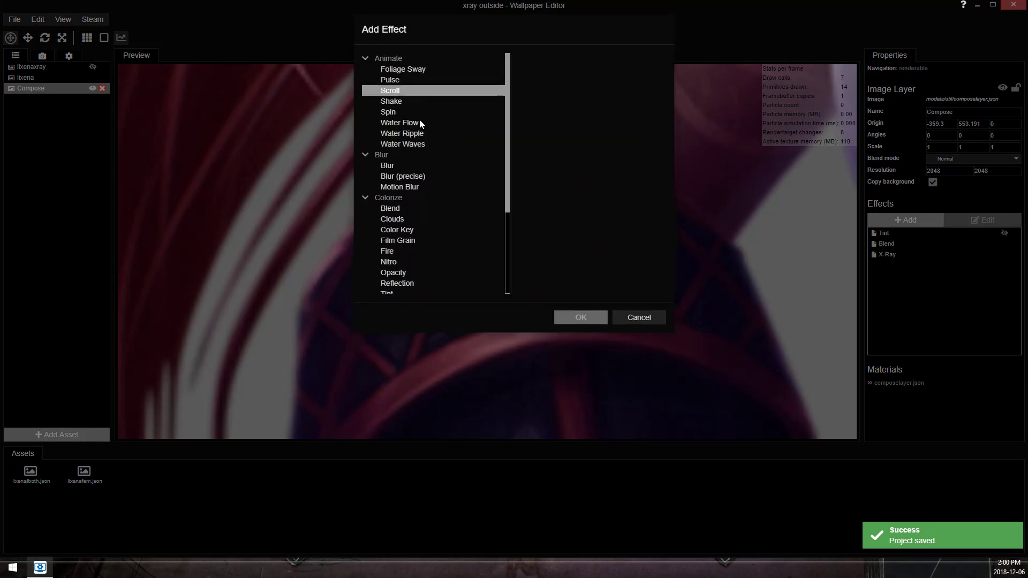
double_click(416, 272)
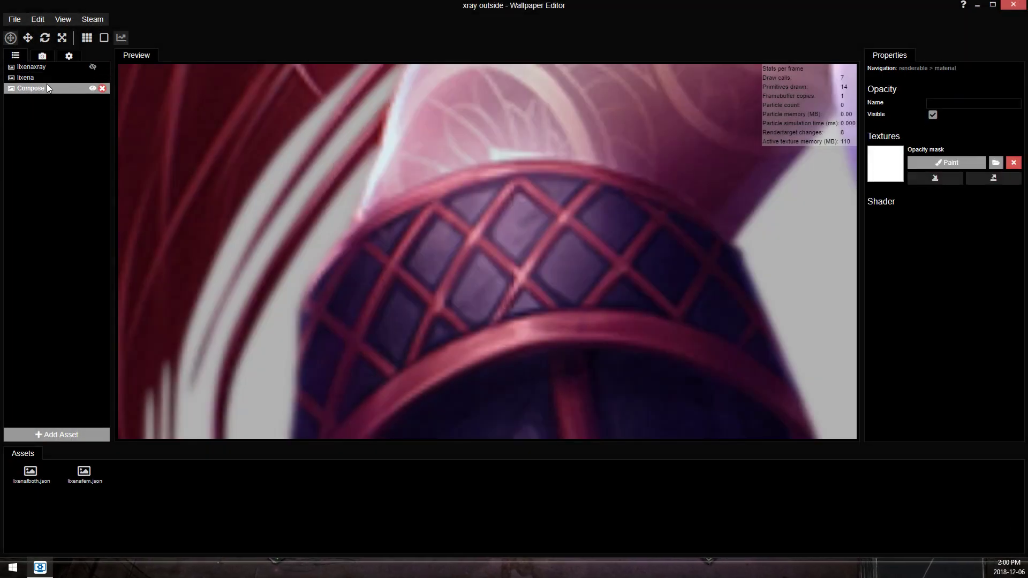
click(937, 163)
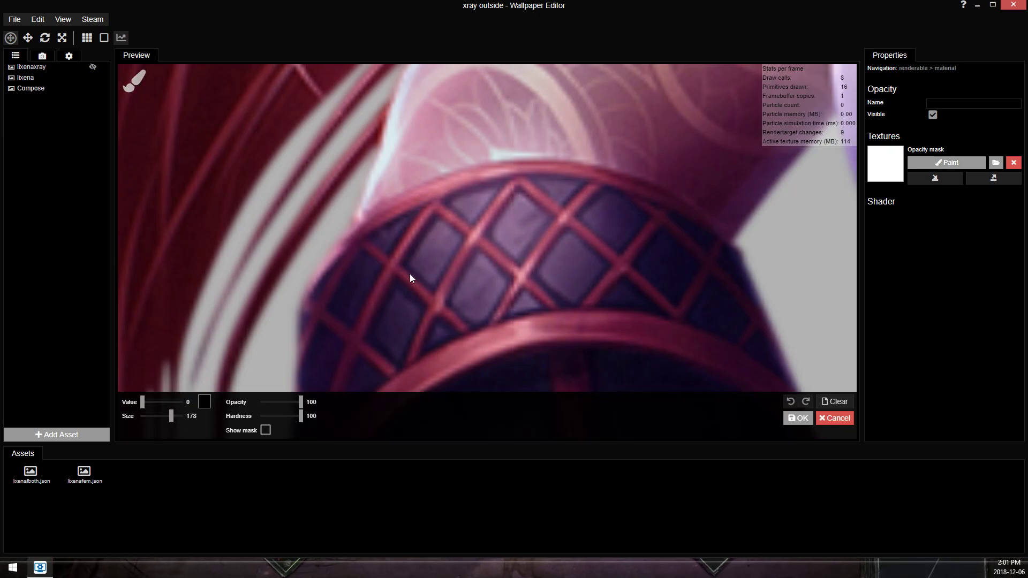
- Reduce the opacity mask brush size to 51 and save the project
scroll(445, 292, down, 10)
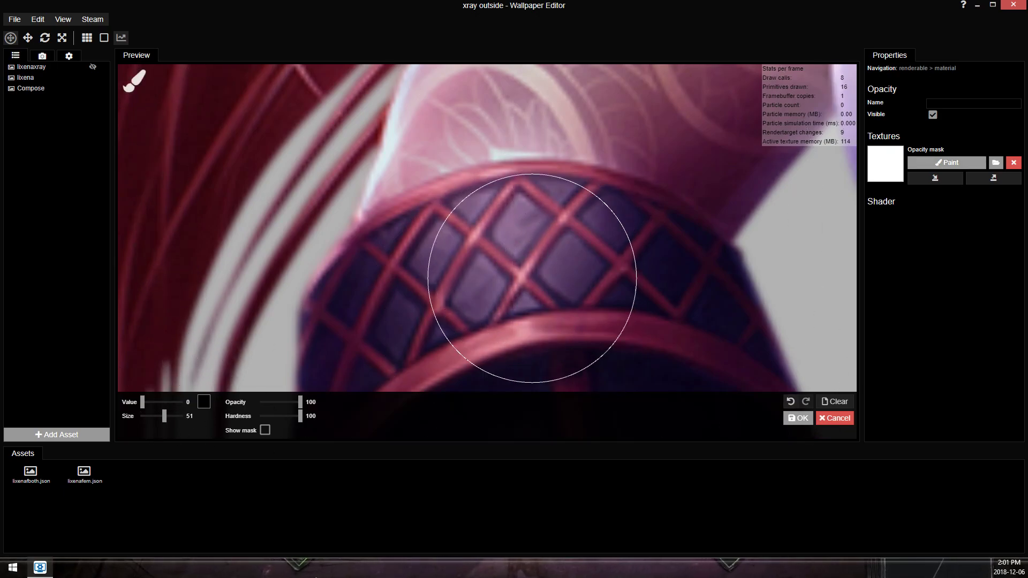
drag(564, 170, 519, 225)
scroll(518, 224, down, 6)
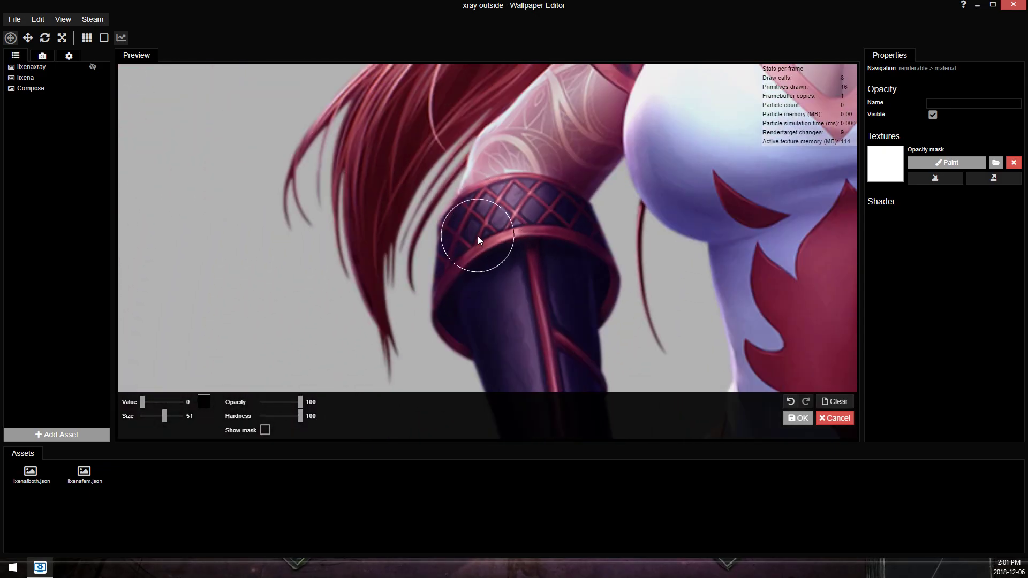
key(ctrl+s)
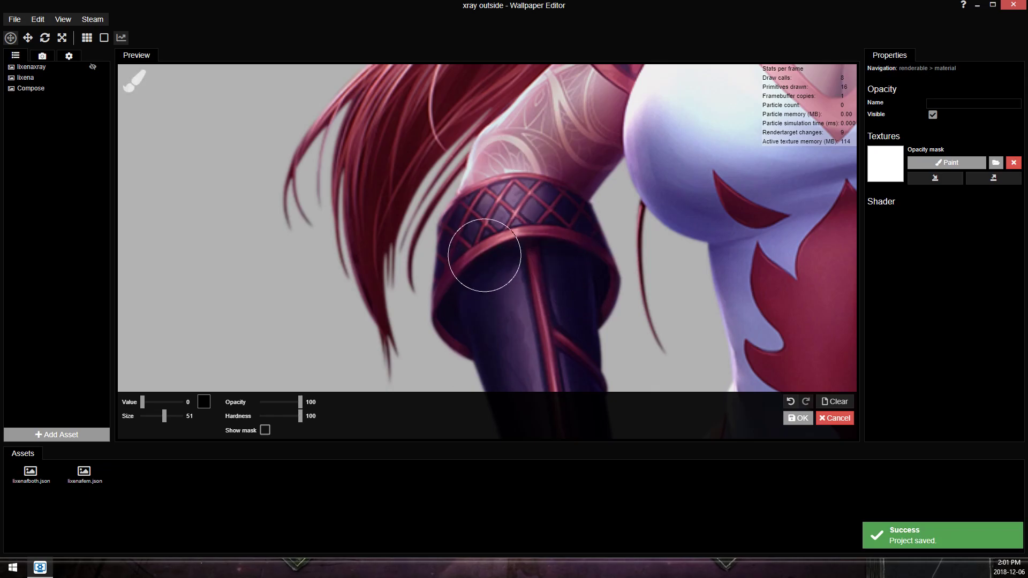
- Clear the opacity mask so the Compose copy is hidden, and set the brush to size 348 and value 255
scroll(380, 195, down, 6)
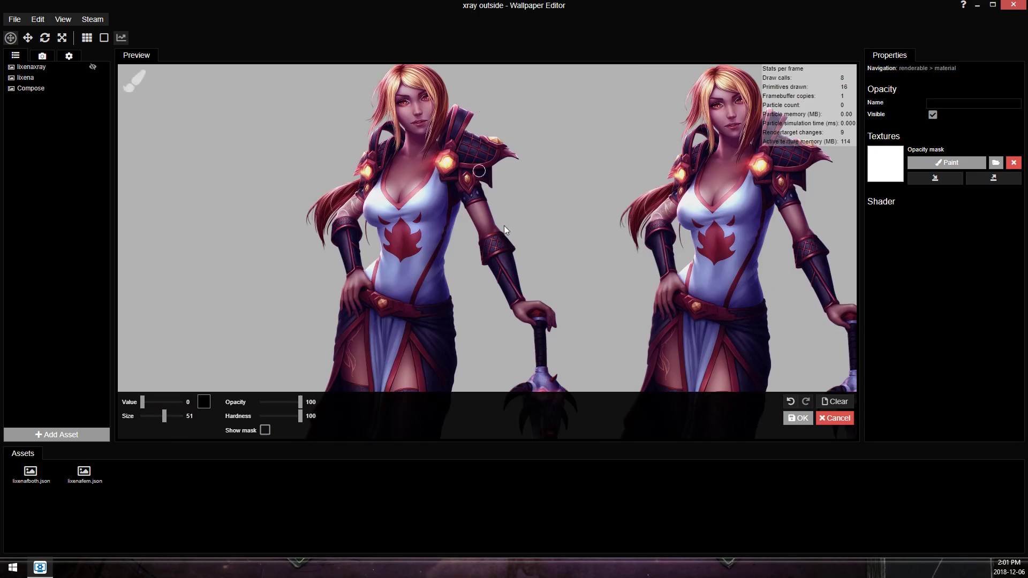
scroll(506, 185, up, 3)
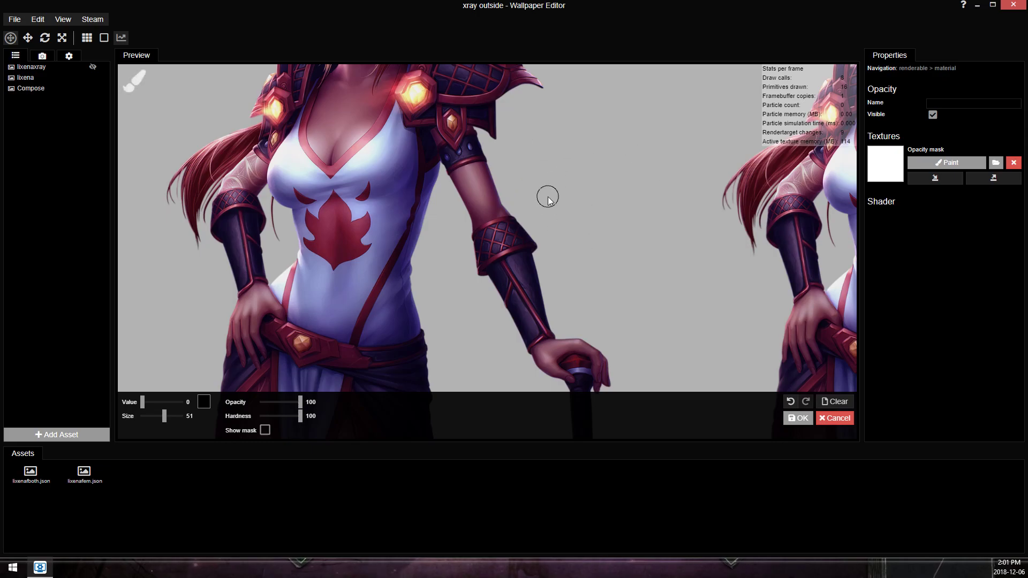
scroll(549, 201, down, 4)
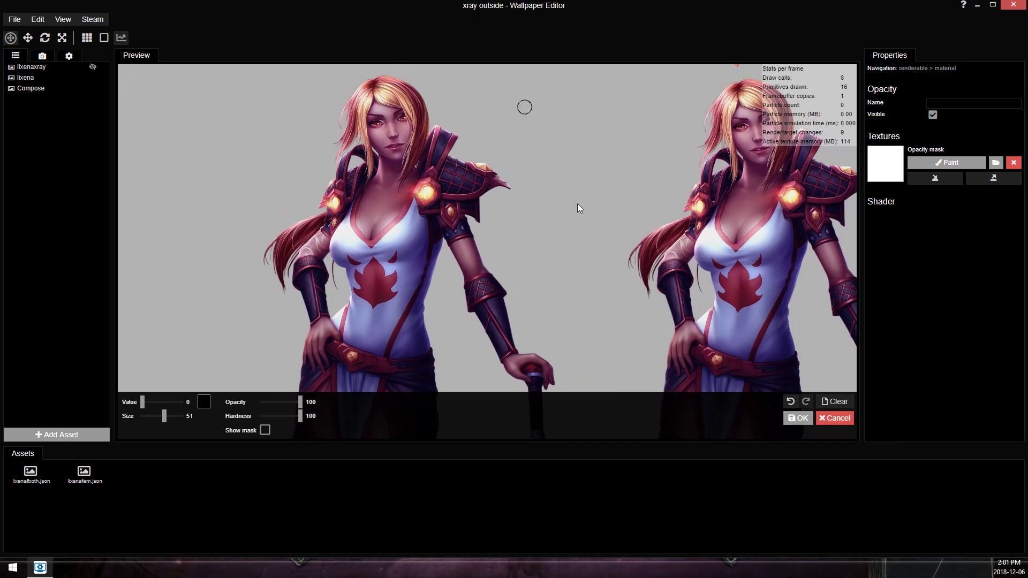
drag(166, 417, 174, 423)
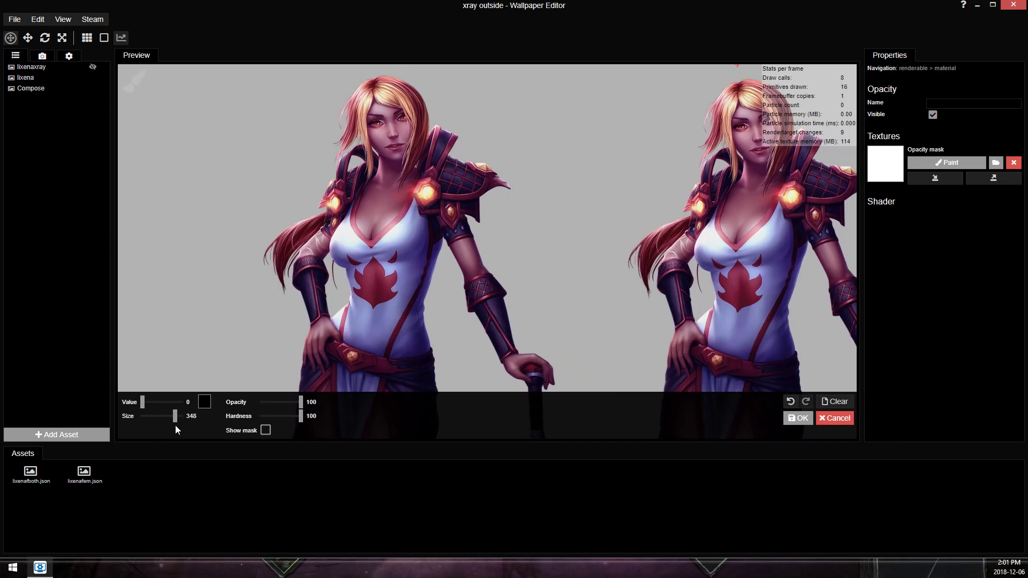
scroll(589, 187, down, 3)
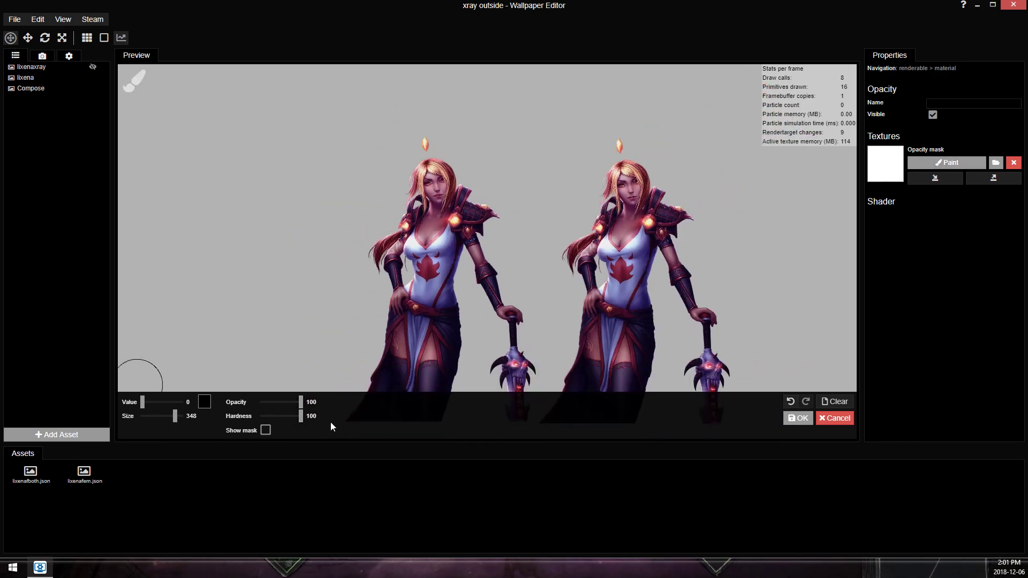
click(835, 401)
drag(142, 403, 329, 393)
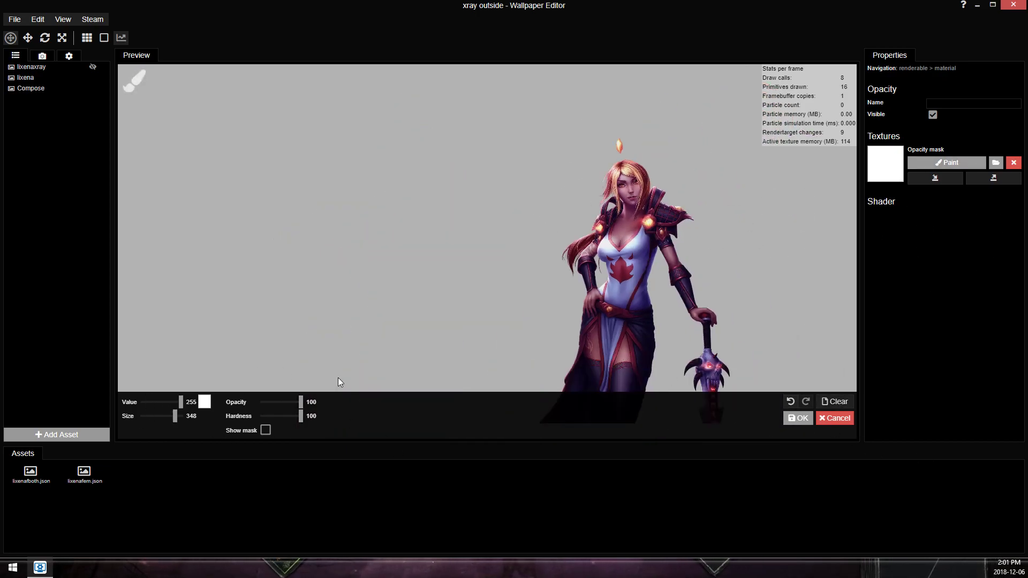
- Paint the Compose character back in from skirt to head, leaving out the sword and the arm holding it, and accept the mask
scroll(401, 273, up, 1)
mouse_move(422, 338)
mouse_down()
mouse_move(420, 355)
mouse_move(399, 339)
mouse_move(437, 302)
mouse_move(455, 333)
mouse_move(401, 321)
mouse_up()
scroll(402, 316, up, 2)
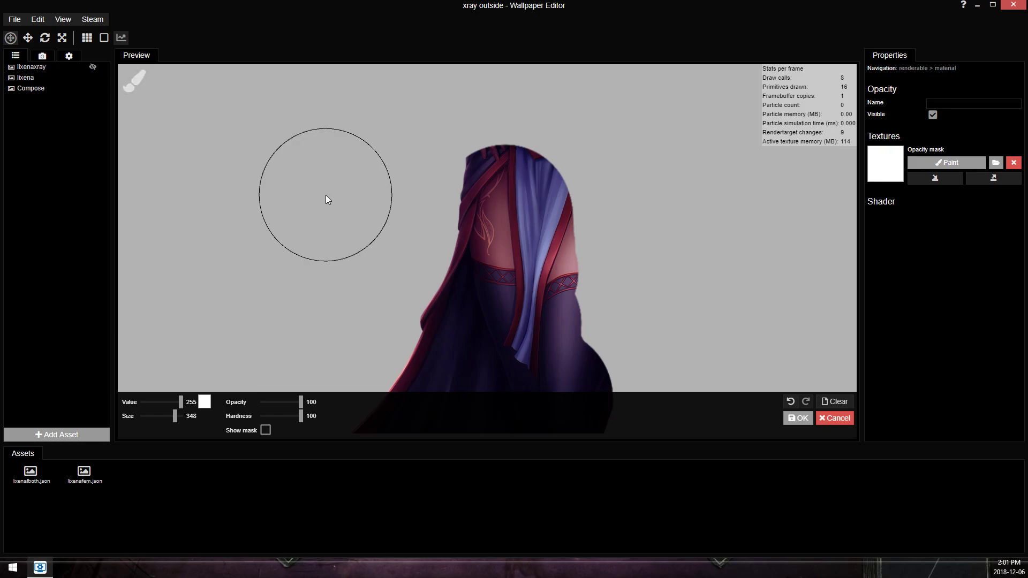
mouse_move(501, 145)
mouse_down()
mouse_move(528, 163)
mouse_move(533, 217)
mouse_move(568, 321)
mouse_move(572, 289)
mouse_move(572, 332)
mouse_move(493, 236)
mouse_move(556, 192)
mouse_move(548, 186)
mouse_move(550, 216)
mouse_move(551, 179)
mouse_move(528, 204)
mouse_move(480, 129)
mouse_move(541, 268)
mouse_move(503, 181)
mouse_move(459, 196)
mouse_move(413, 134)
mouse_move(431, 161)
mouse_move(391, 183)
mouse_move(490, 212)
mouse_move(562, 172)
mouse_move(551, 211)
mouse_move(484, 92)
mouse_move(576, 210)
mouse_move(603, 224)
mouse_move(592, 253)
mouse_move(511, 265)
mouse_up()
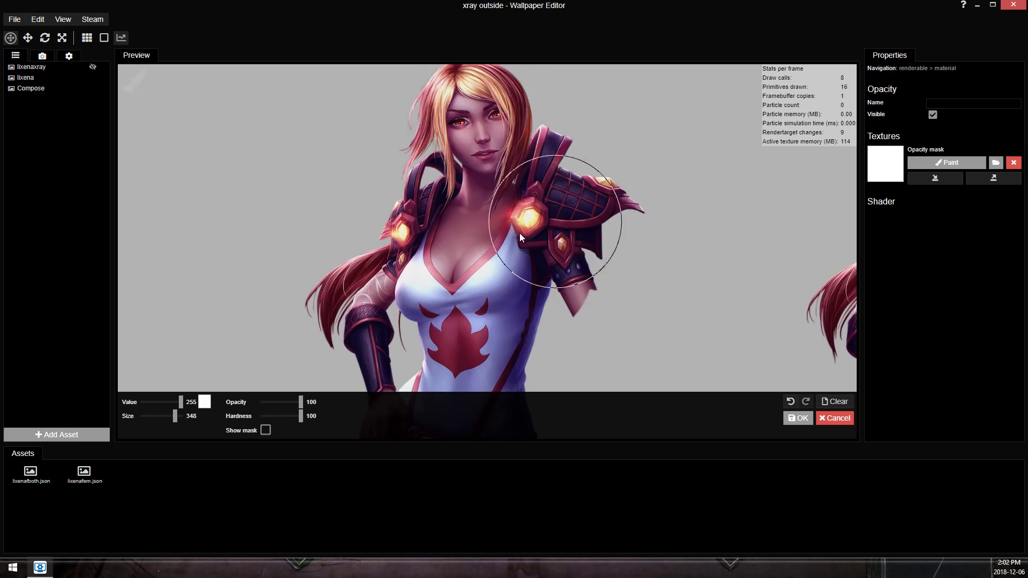
scroll(558, 192, down, 3)
drag(577, 293, 595, 213)
scroll(548, 249, down, 2)
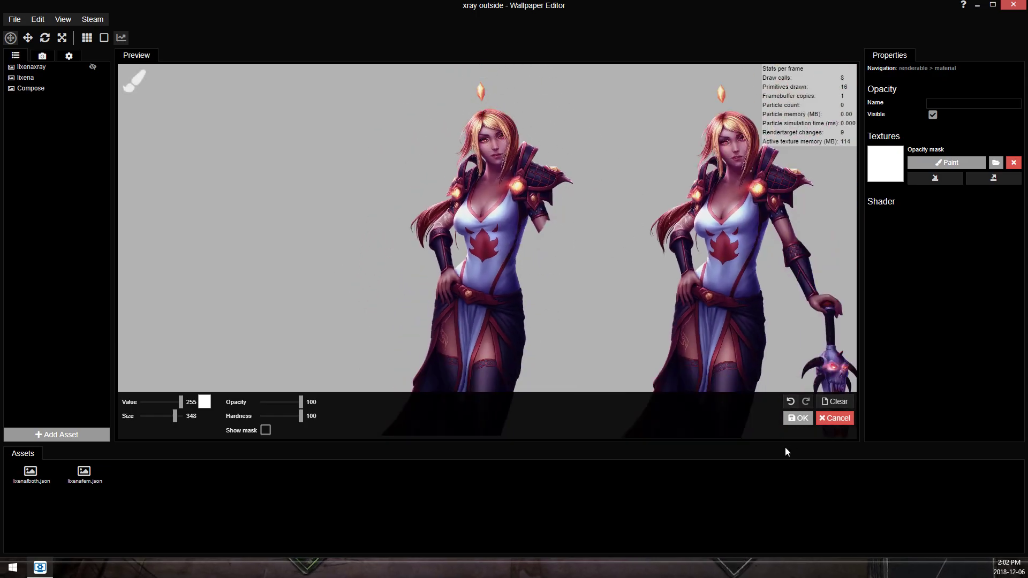
click(798, 419)
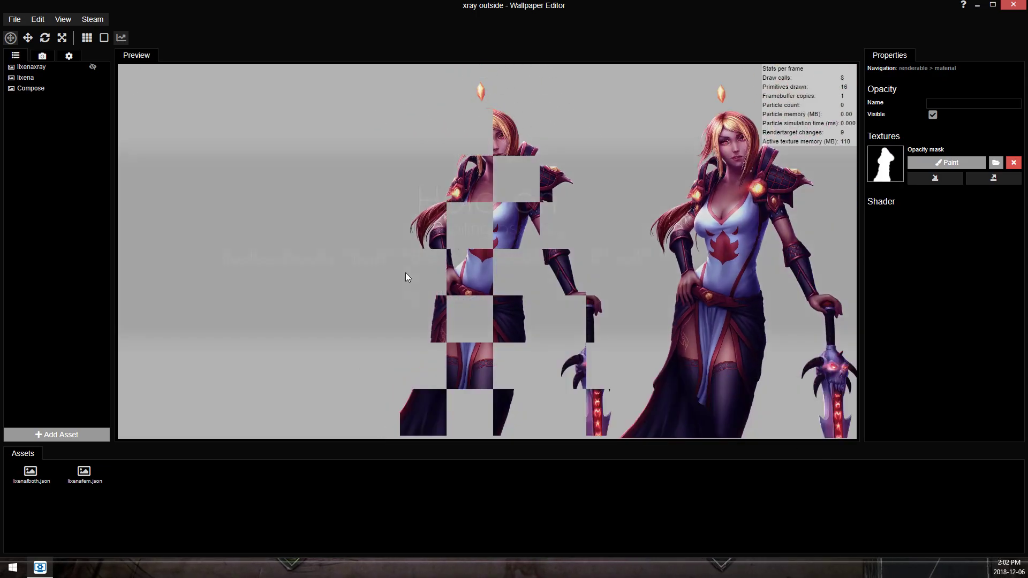
- Move the Opacity effect ahead of X-Ray in the Compose layer's effect order and save the project
click(31, 88)
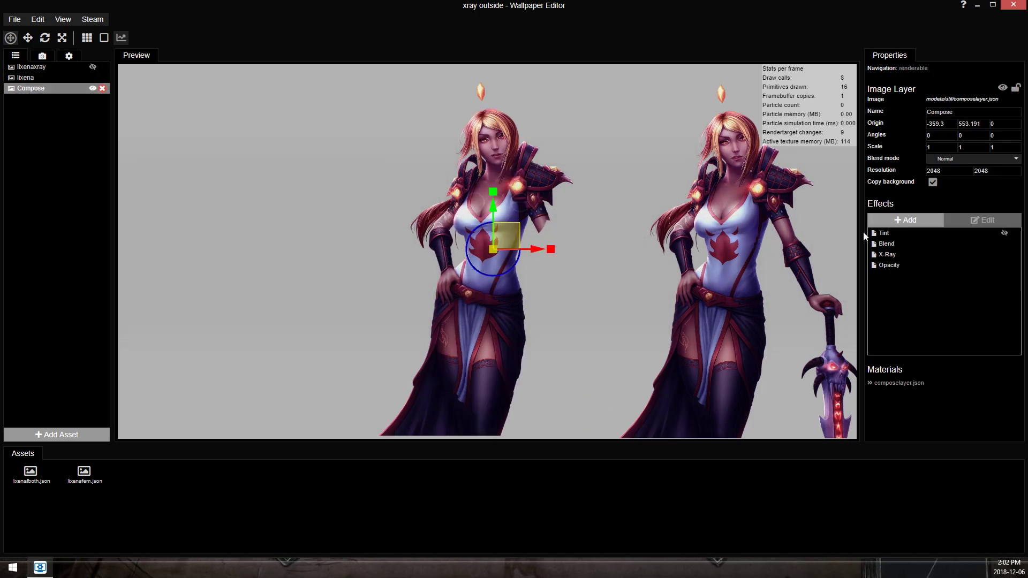
drag(896, 257, 898, 276)
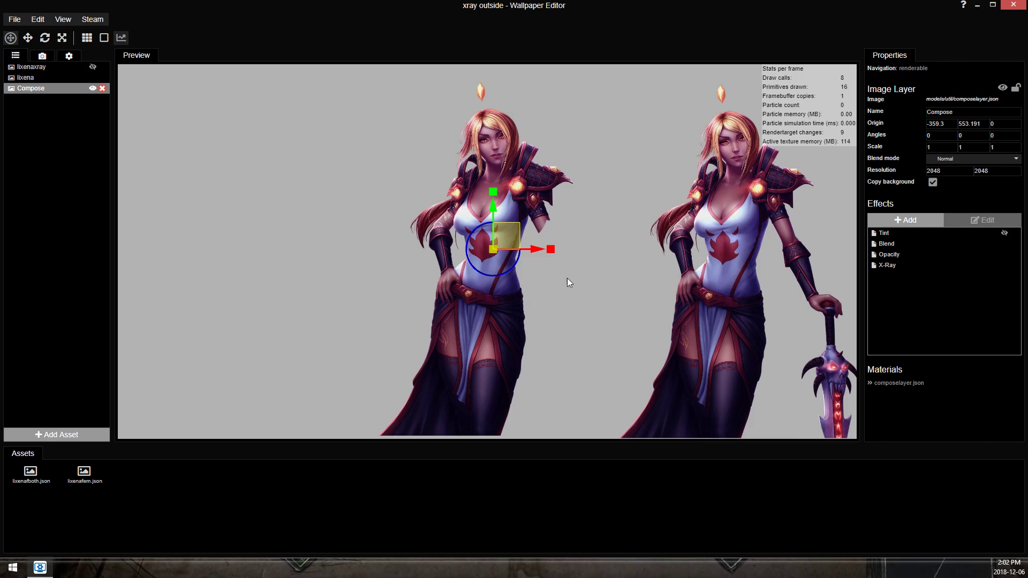
key(ctrl+s)
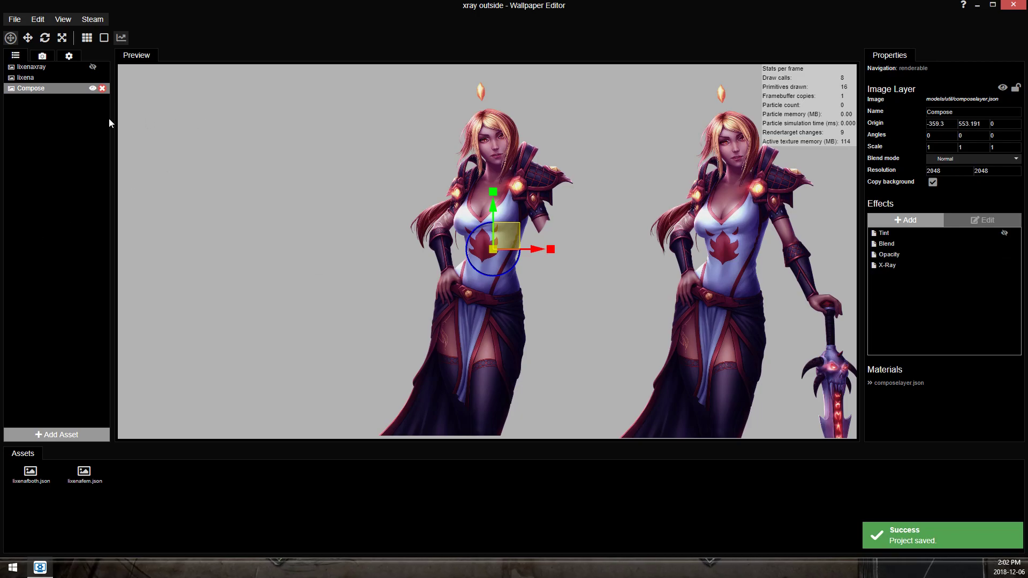
scroll(428, 192, up, 2)
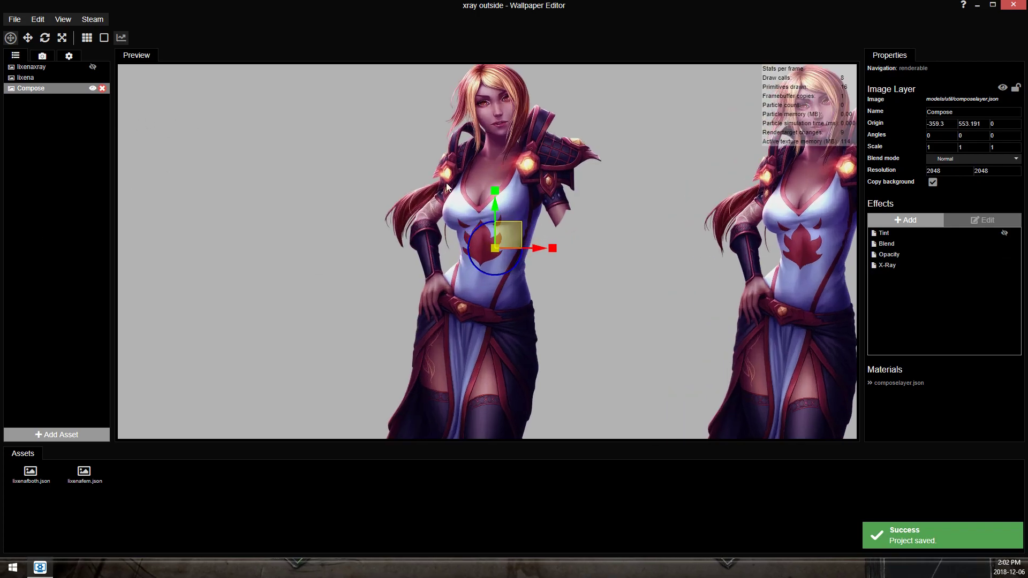
click(15, 22)
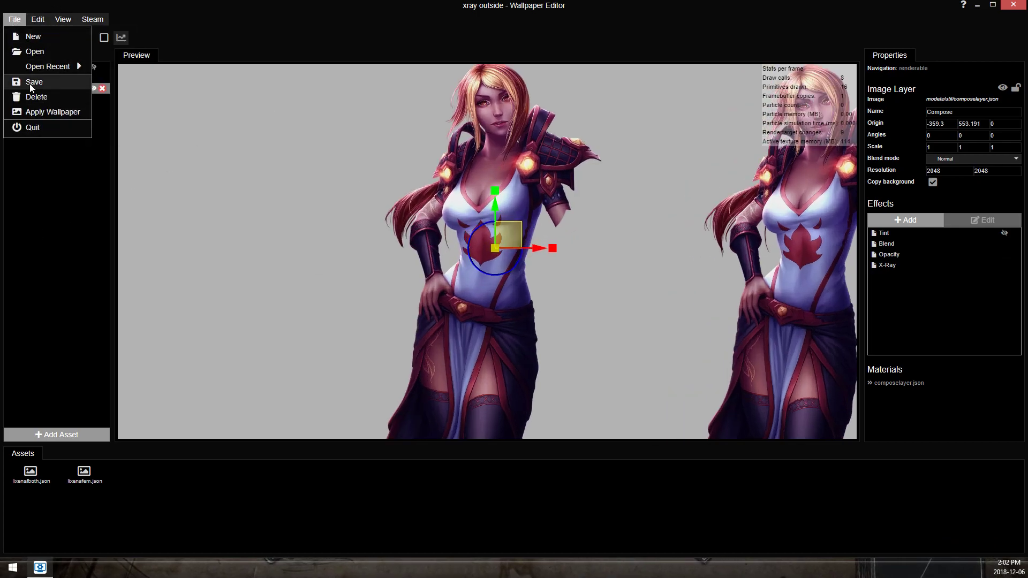